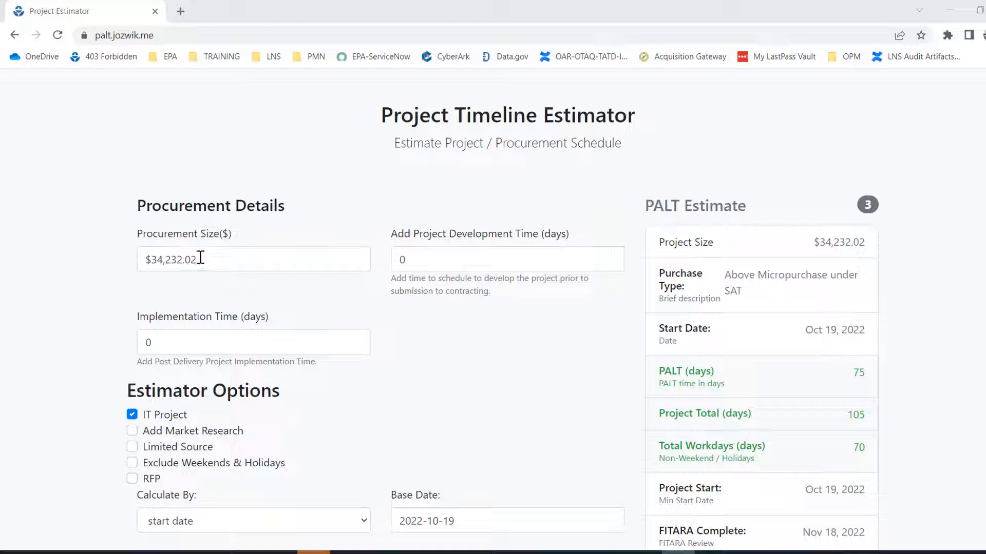
Step: Set the procurement size to $225461 and the added project development time to 20 days
{"action": "left_click_drag", "start_coordinate": [200, 258], "coordinate": [152, 255]}
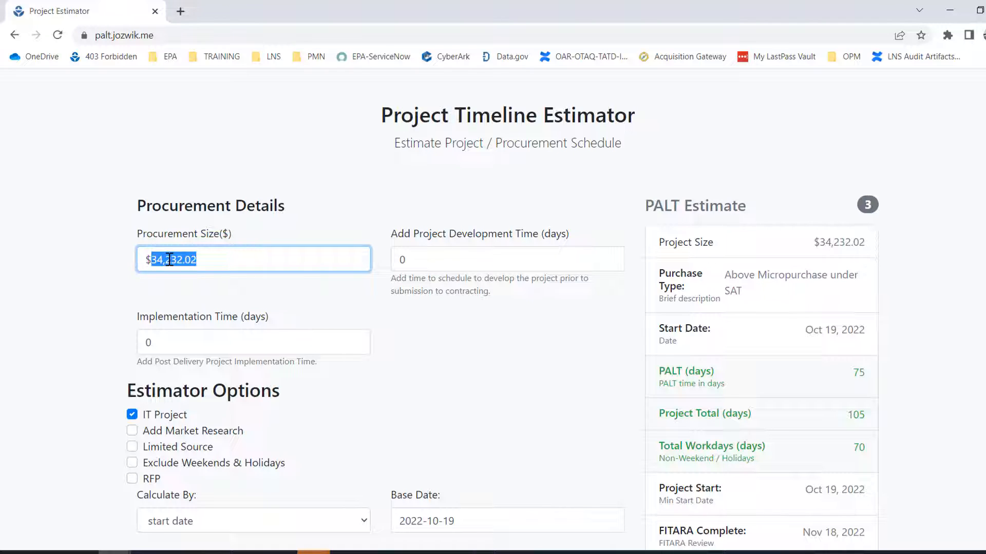
{"action": "type", "text": "2254"}
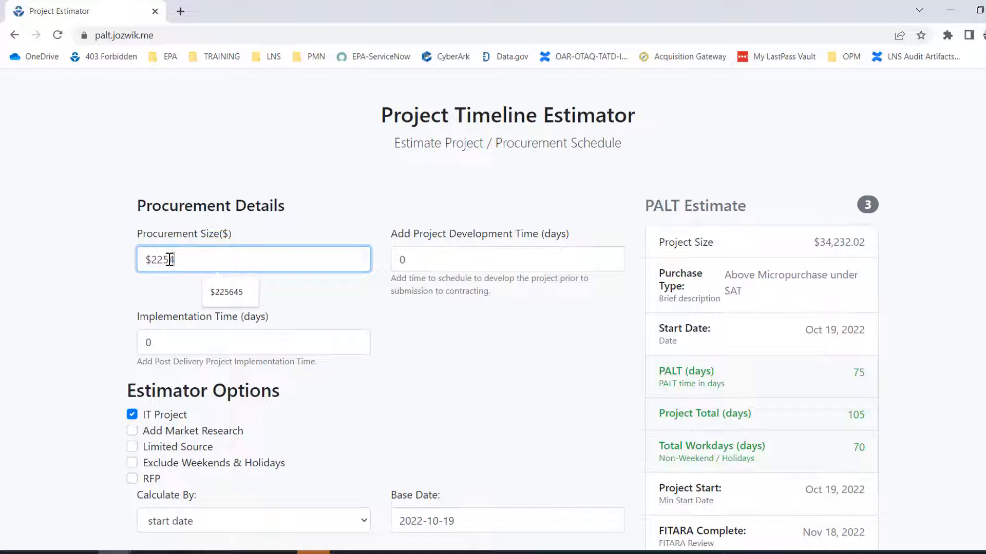
{"action": "type", "text": "61"}
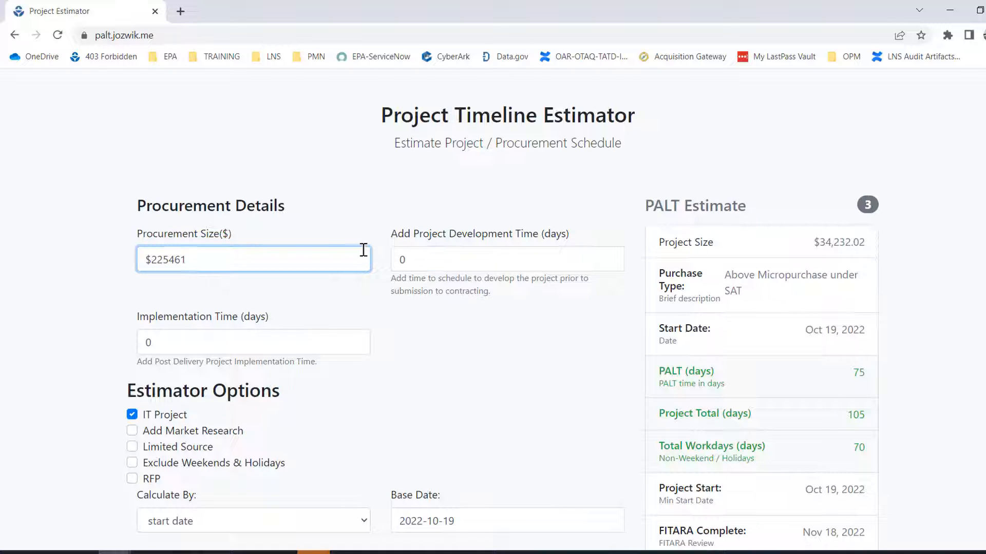
{"action": "key", "text": "Tab"}
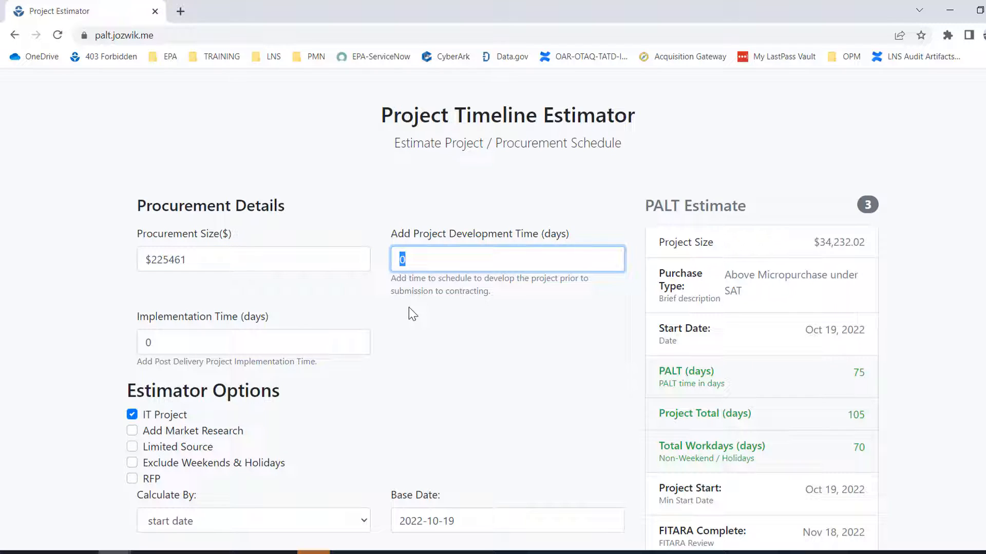
{"action": "type", "text": "20"}
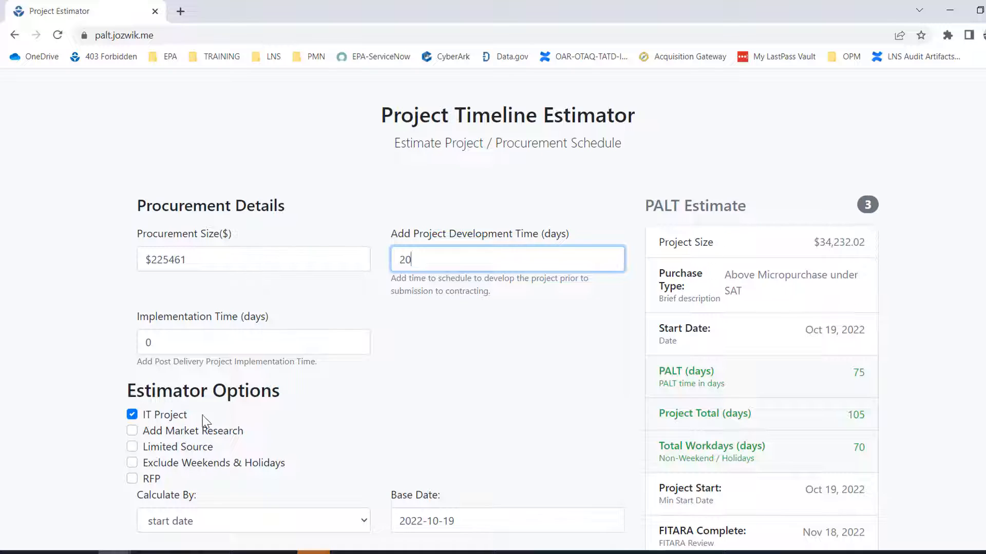
Step: Add market research to the IT project's estimator options and set the implementation time to 30 days
{"action": "left_click_drag", "start_coordinate": [186, 416], "coordinate": [142, 425]}
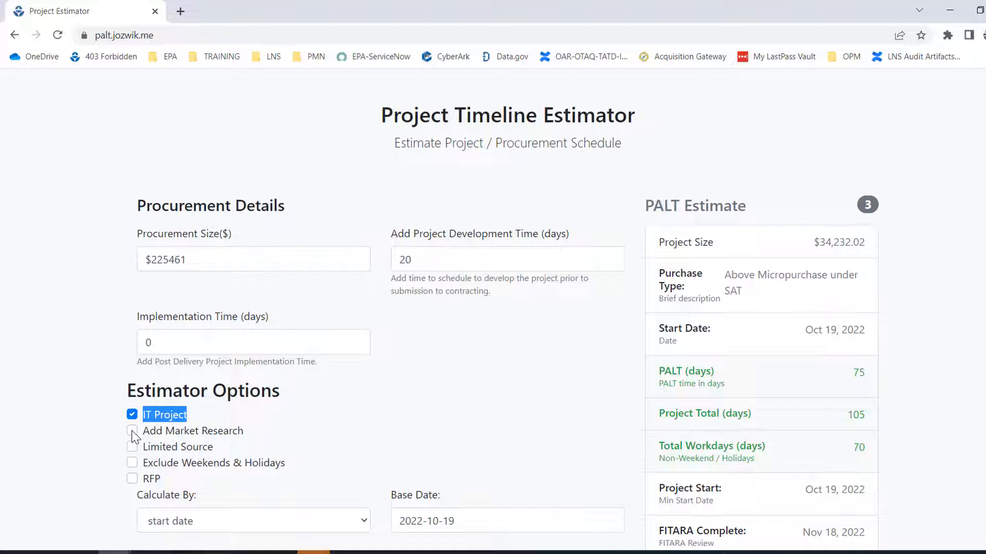
{"action": "left_click", "coordinate": [133, 434]}
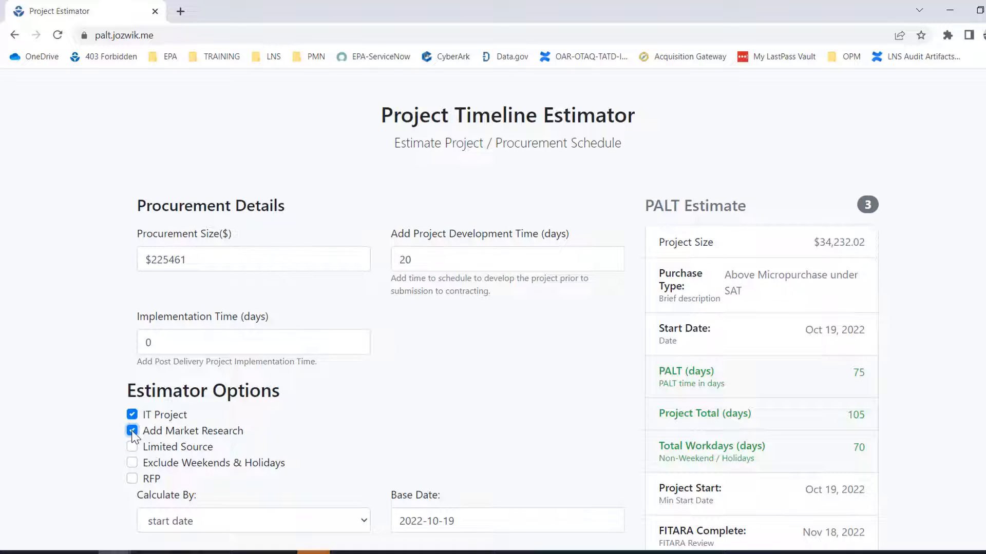
{"action": "left_click_drag", "start_coordinate": [198, 334], "coordinate": [125, 348]}
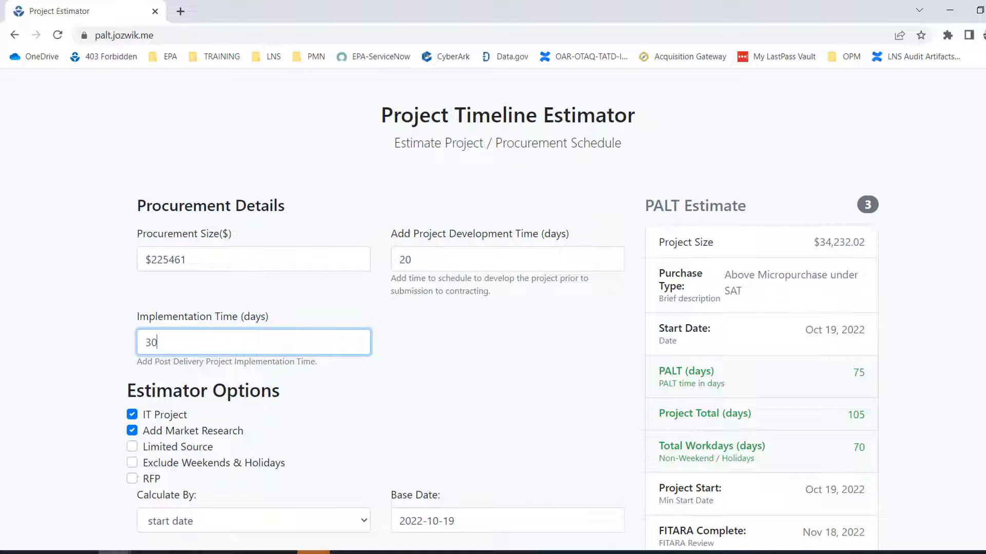
Step: Estimate the procurement schedule by start date, with 2022-10-22 as the base date
{"action": "scroll", "coordinate": [315, 444], "scroll_direction": "down", "scroll_amount": 1}
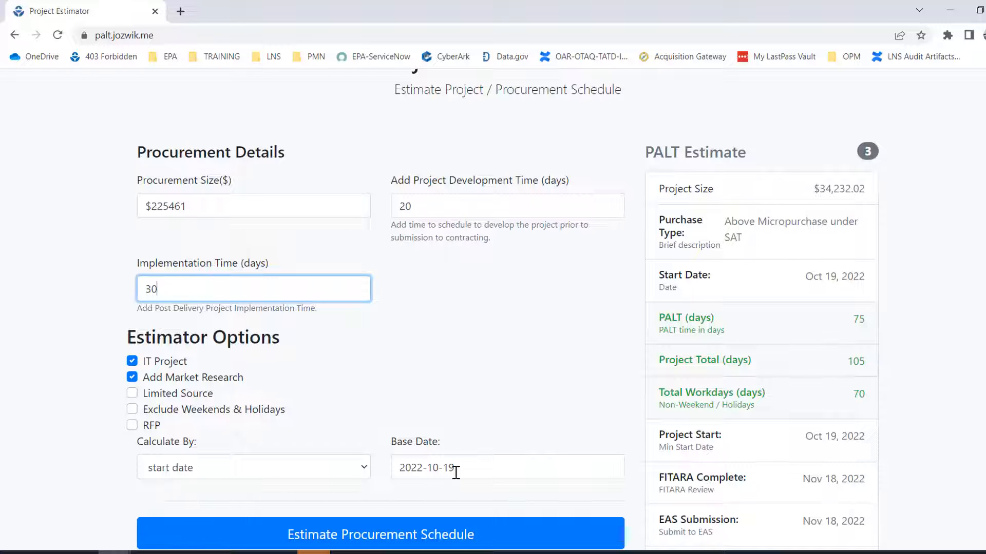
{"action": "left_click", "coordinate": [264, 467]}
{"action": "left_click", "coordinate": [264, 471]}
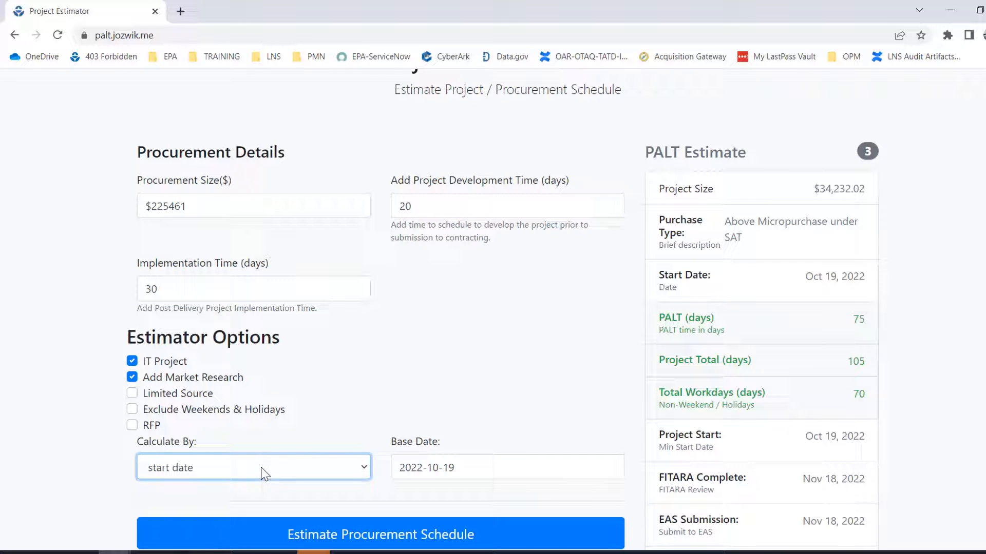
{"action": "left_click", "coordinate": [440, 467]}
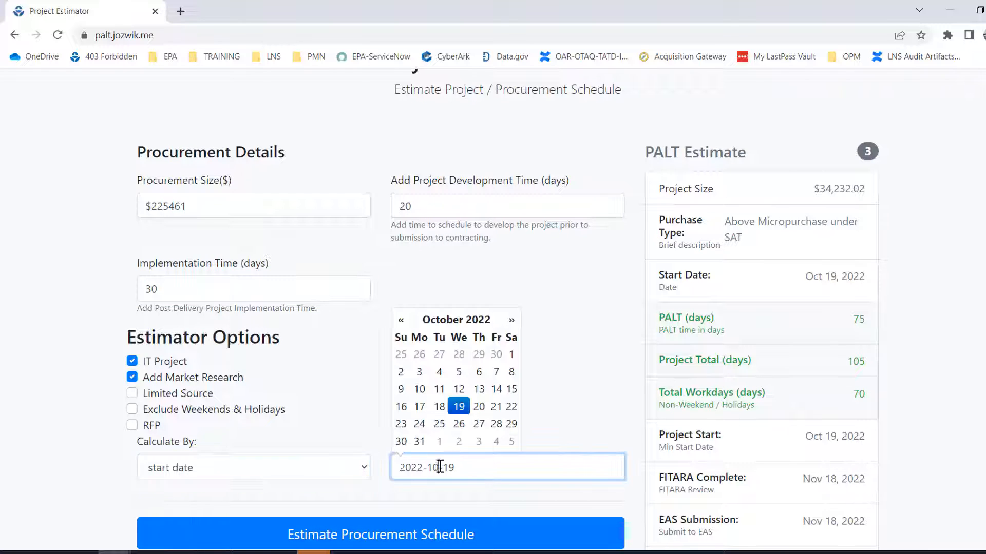
{"action": "left_click", "coordinate": [511, 407]}
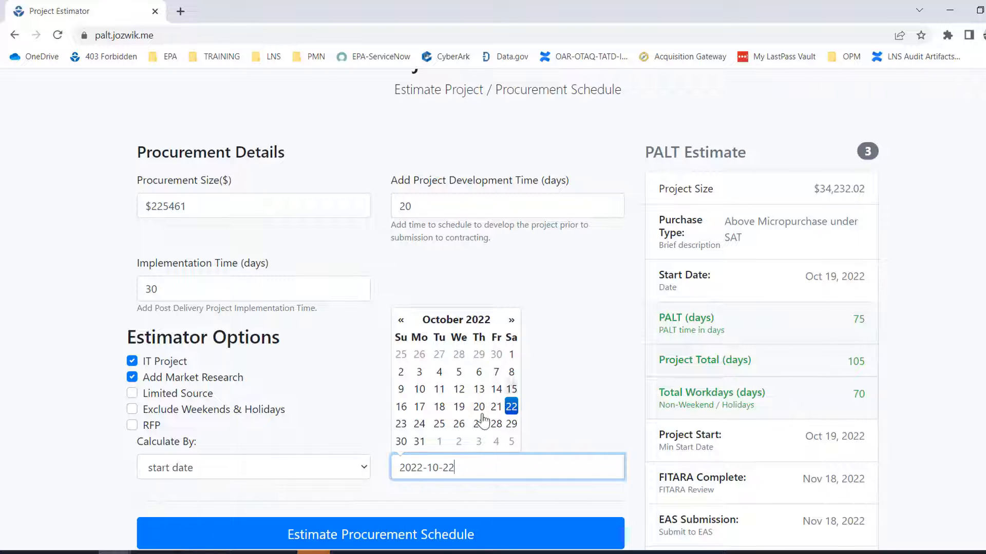
{"action": "left_click", "coordinate": [341, 535]}
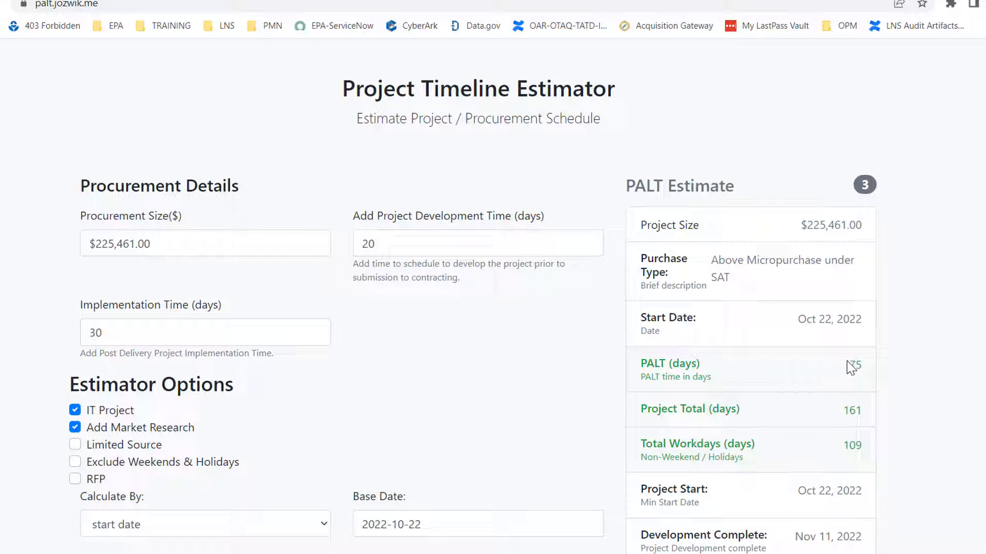
Step: Review the PALT estimate, from the purchase type and day totals through the FITARA, milestone and implementation completion dates
{"action": "mouse_move", "coordinate": [715, 263]}
{"action": "left_mouse_down"}
{"action": "mouse_move", "coordinate": [832, 266]}
{"action": "mouse_move", "coordinate": [760, 290]}
{"action": "mouse_move", "coordinate": [667, 285]}
{"action": "mouse_move", "coordinate": [717, 268]}
{"action": "left_mouse_up"}
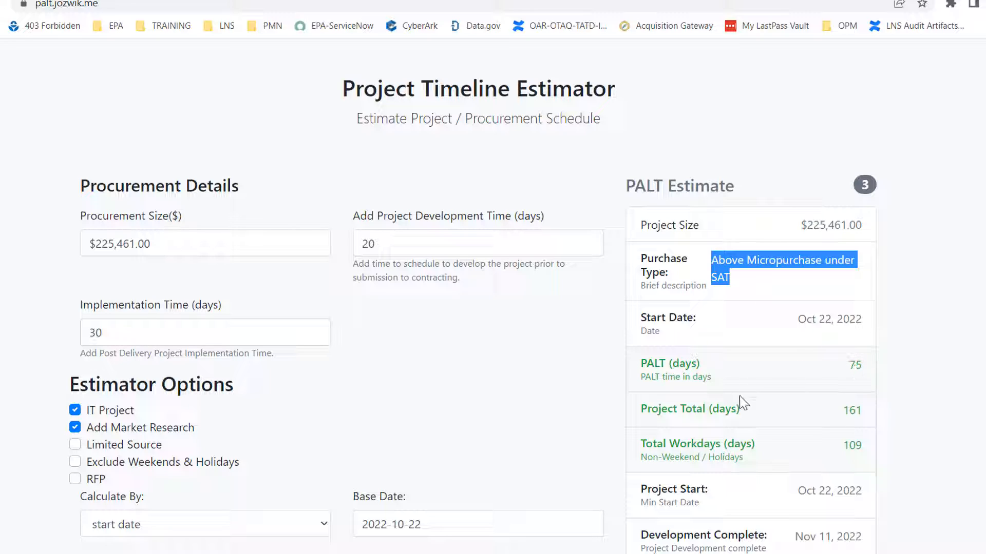
{"action": "left_click_drag", "start_coordinate": [842, 412], "coordinate": [871, 411]}
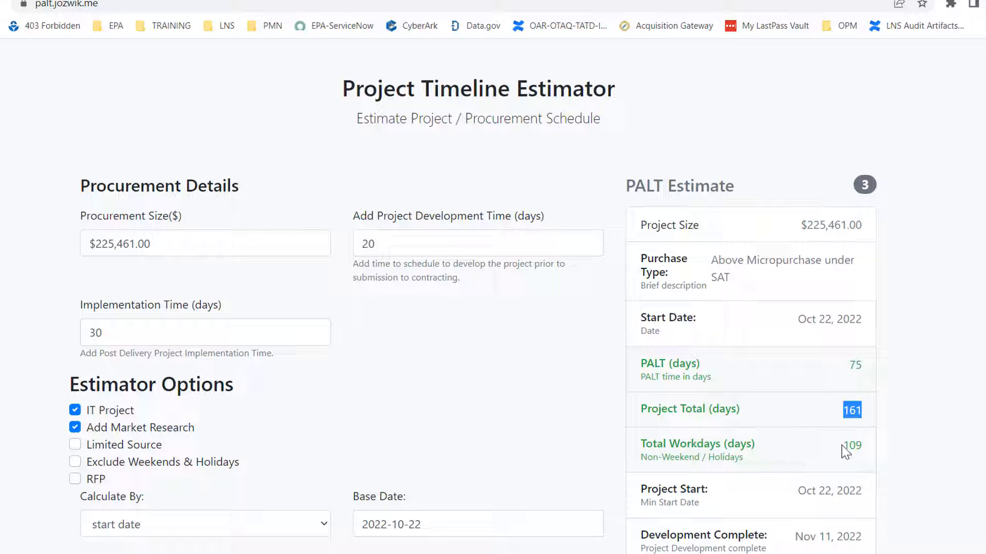
{"action": "left_click_drag", "start_coordinate": [842, 445], "coordinate": [861, 443]}
{"action": "left_click_drag", "start_coordinate": [626, 186], "coordinate": [871, 187]}
{"action": "scroll", "coordinate": [478, 310], "scroll_direction": "down", "scroll_amount": 2}
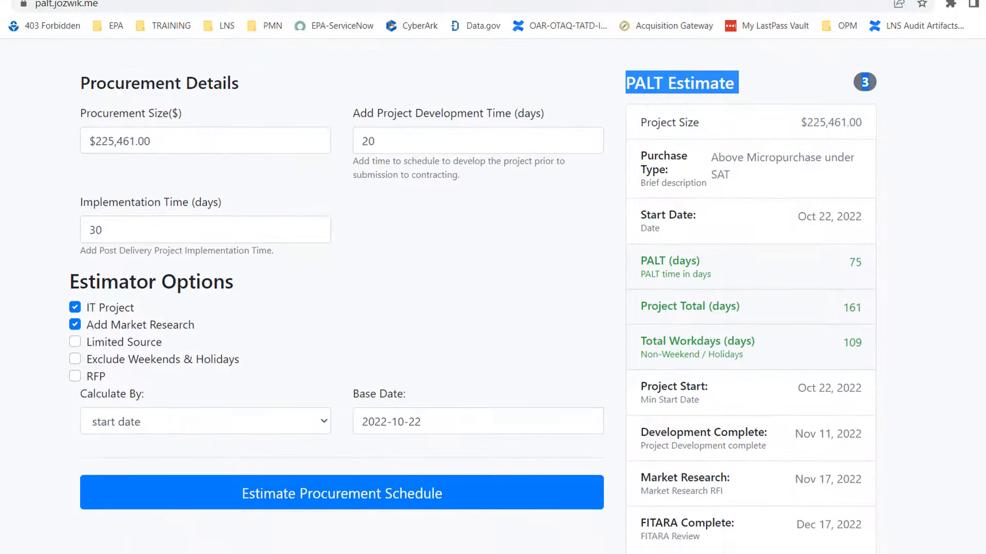
{"action": "scroll", "coordinate": [710, 292], "scroll_direction": "down", "scroll_amount": 4}
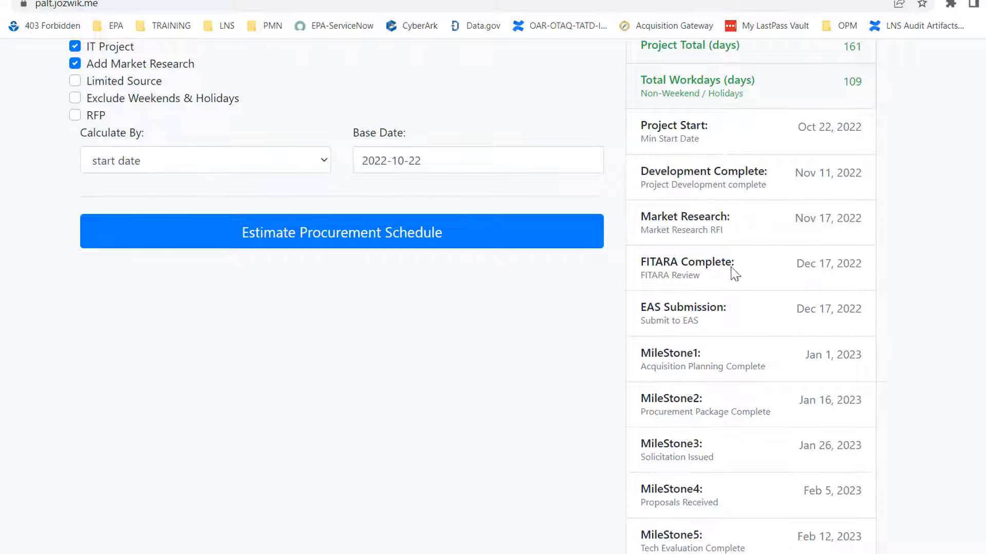
{"action": "left_click_drag", "start_coordinate": [796, 264], "coordinate": [856, 265]}
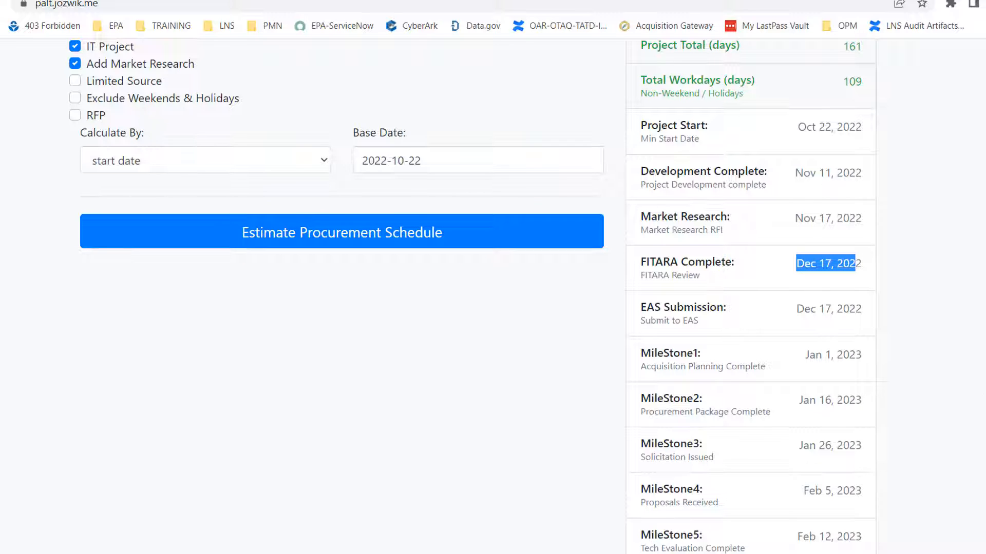
{"action": "scroll", "coordinate": [472, 296], "scroll_direction": "down", "scroll_amount": 2}
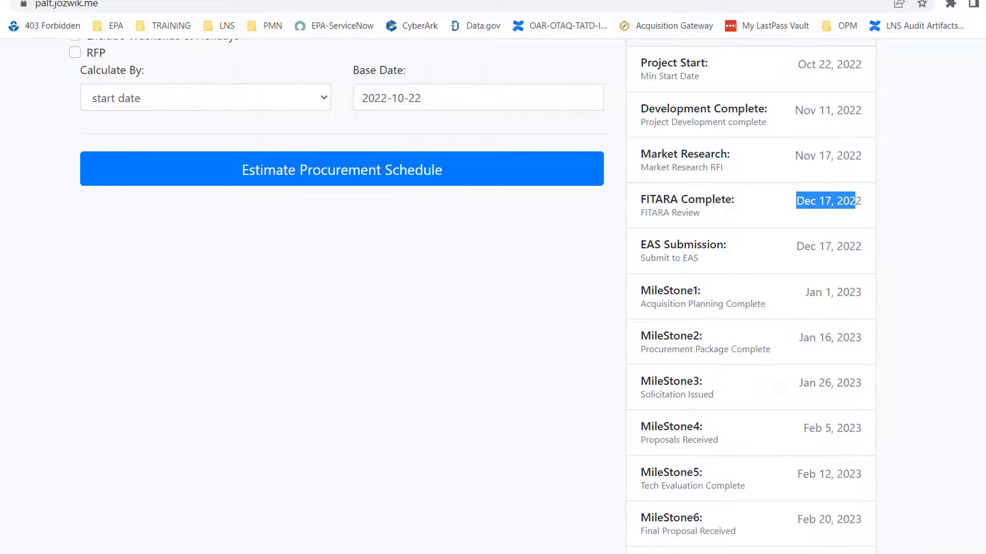
{"action": "scroll", "coordinate": [851, 411], "scroll_direction": "down", "scroll_amount": 3}
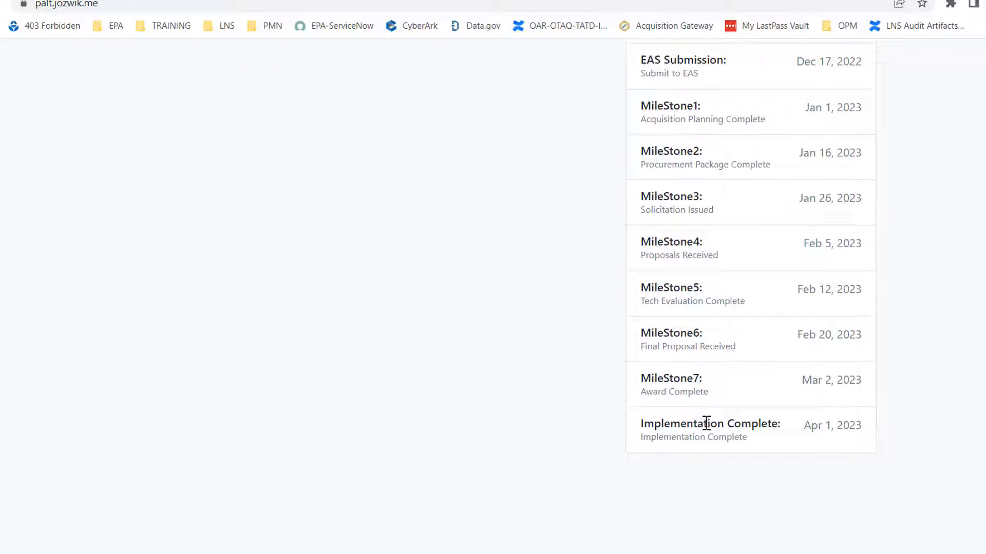
{"action": "left_click_drag", "start_coordinate": [804, 430], "coordinate": [871, 436]}
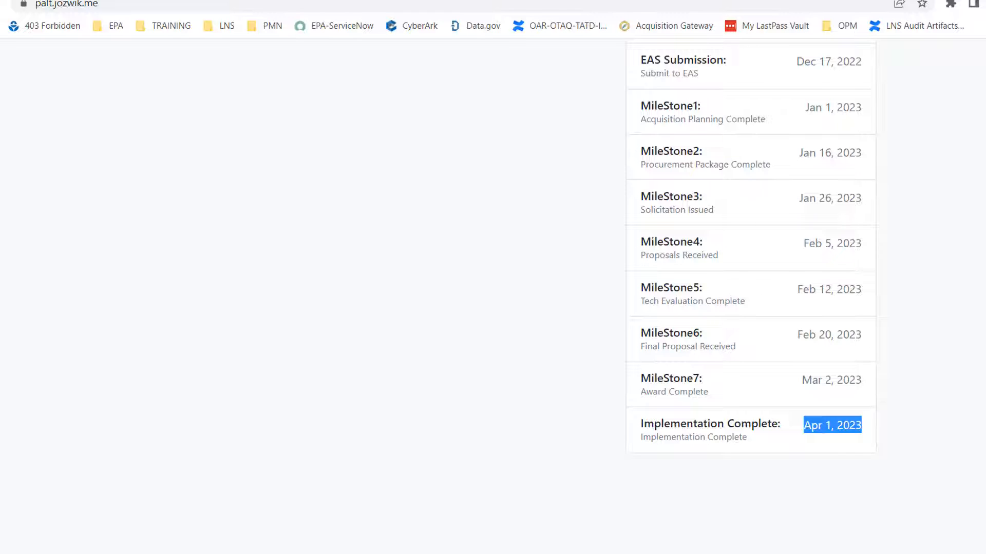
Step: Re-estimate the schedule with weekends and holidays excluded, and check the project total, non-workdays and implementation completion date
{"action": "scroll", "coordinate": [471, 296], "scroll_direction": "up", "scroll_amount": 5}
{"action": "scroll", "coordinate": [471, 296], "scroll_direction": "up", "scroll_amount": 2}
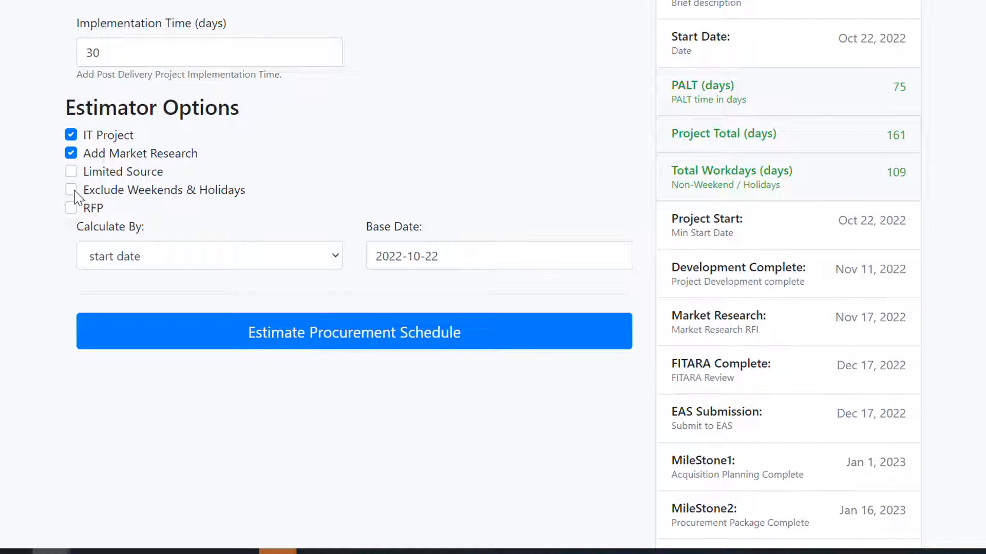
{"action": "left_click", "coordinate": [72, 191]}
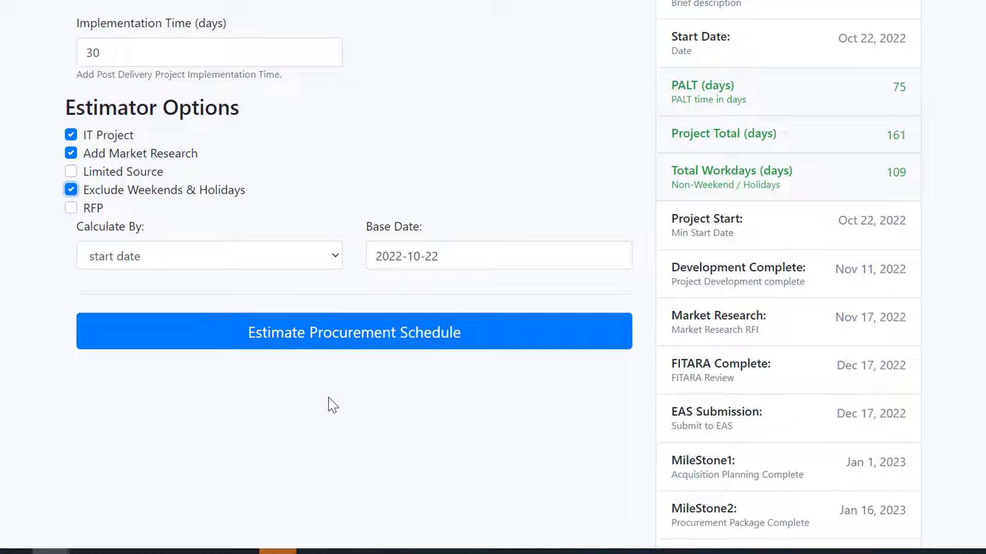
{"action": "left_click", "coordinate": [342, 343]}
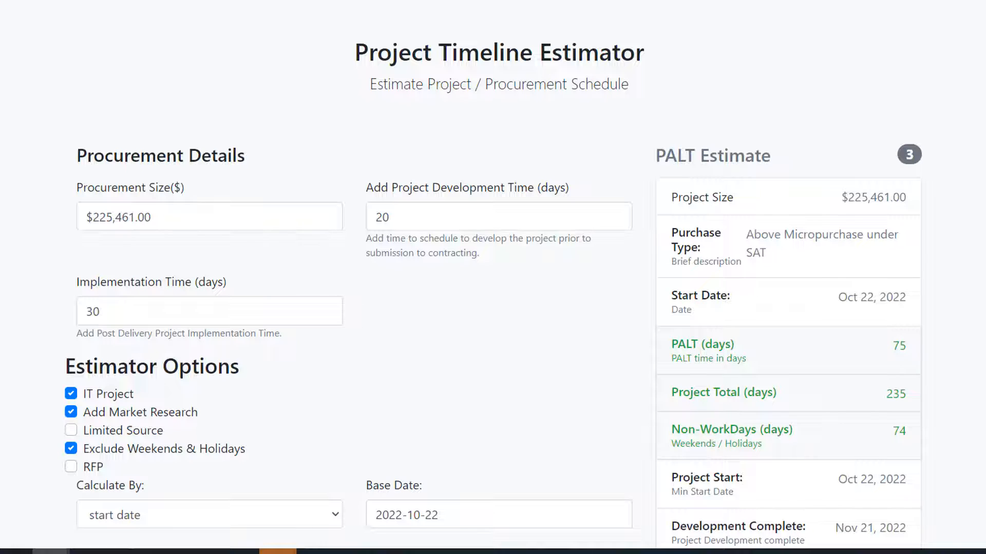
{"action": "scroll", "coordinate": [902, 270], "scroll_direction": "down", "scroll_amount": 2}
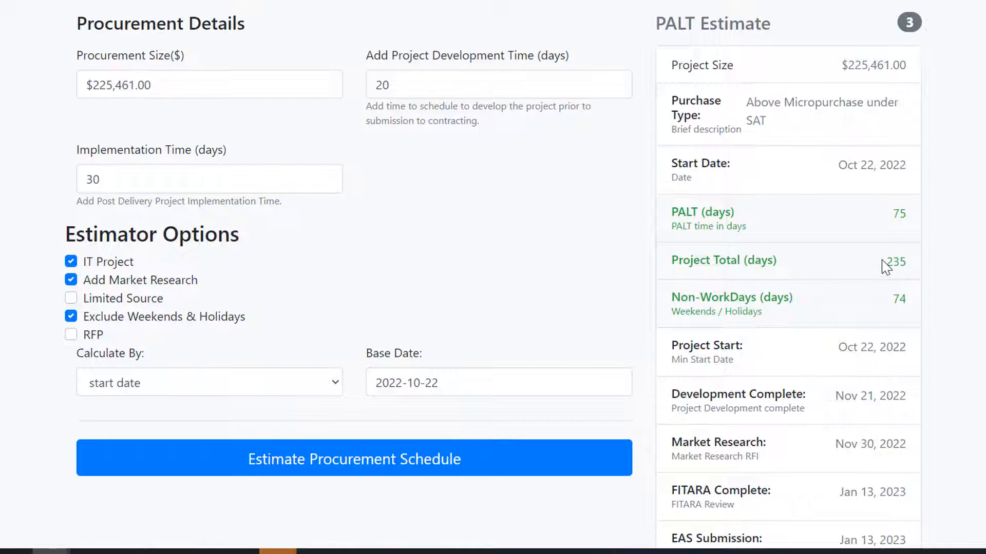
{"action": "left_click_drag", "start_coordinate": [885, 263], "coordinate": [911, 269]}
{"action": "left_click_drag", "start_coordinate": [889, 306], "coordinate": [913, 303]}
{"action": "scroll", "coordinate": [849, 361], "scroll_direction": "down", "scroll_amount": 10}
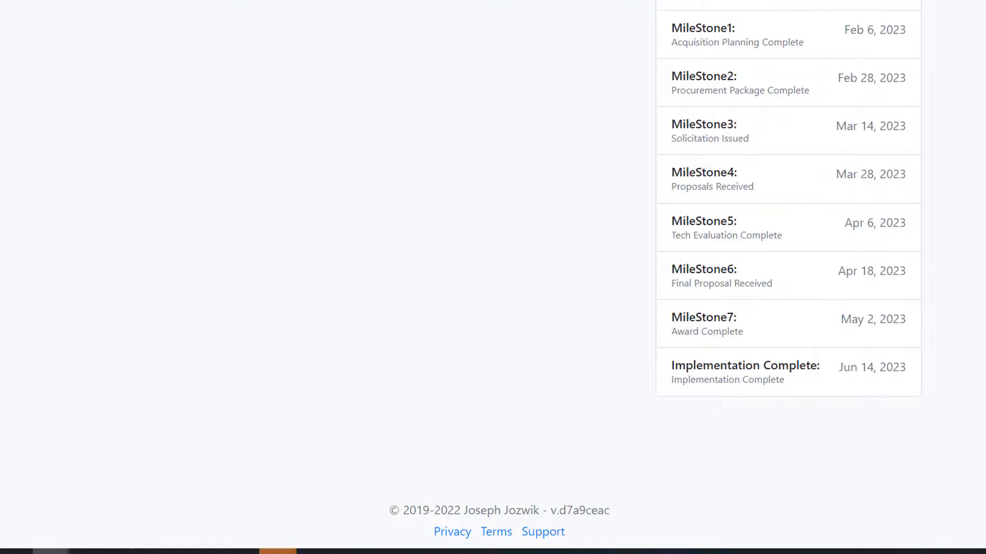
{"action": "left_click_drag", "start_coordinate": [839, 372], "coordinate": [878, 375]}
Step: Re-estimate the schedule by need date, with the base date's year changed to give 2023-10-22
{"action": "scroll", "coordinate": [77, 378], "scroll_direction": "up", "scroll_amount": 9}
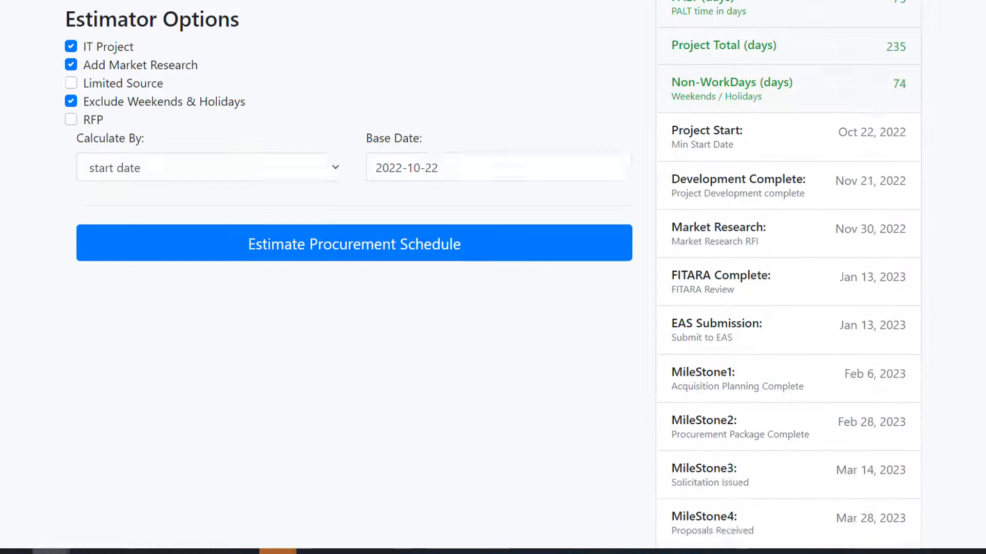
{"action": "left_click", "coordinate": [170, 318]}
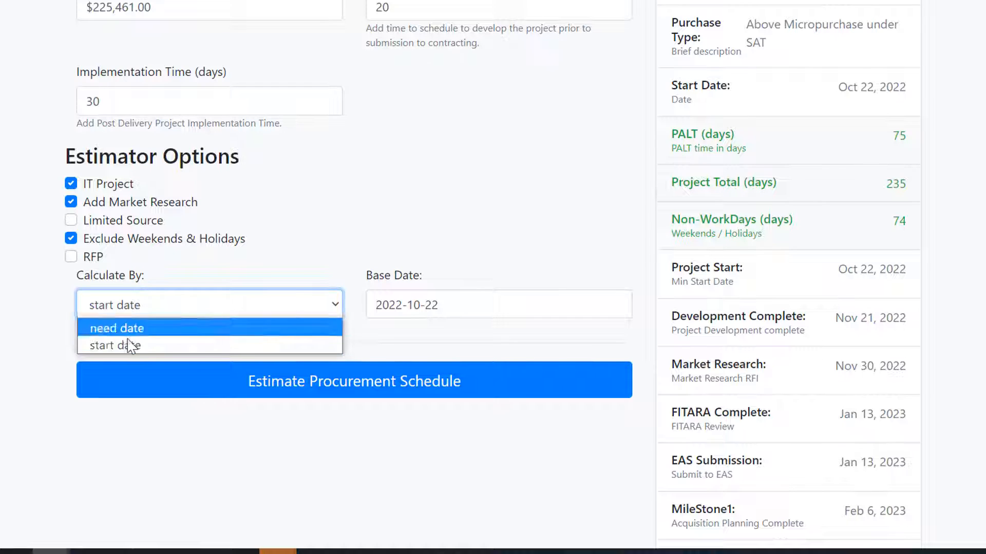
{"action": "left_click", "coordinate": [128, 326]}
{"action": "left_click", "coordinate": [392, 303]}
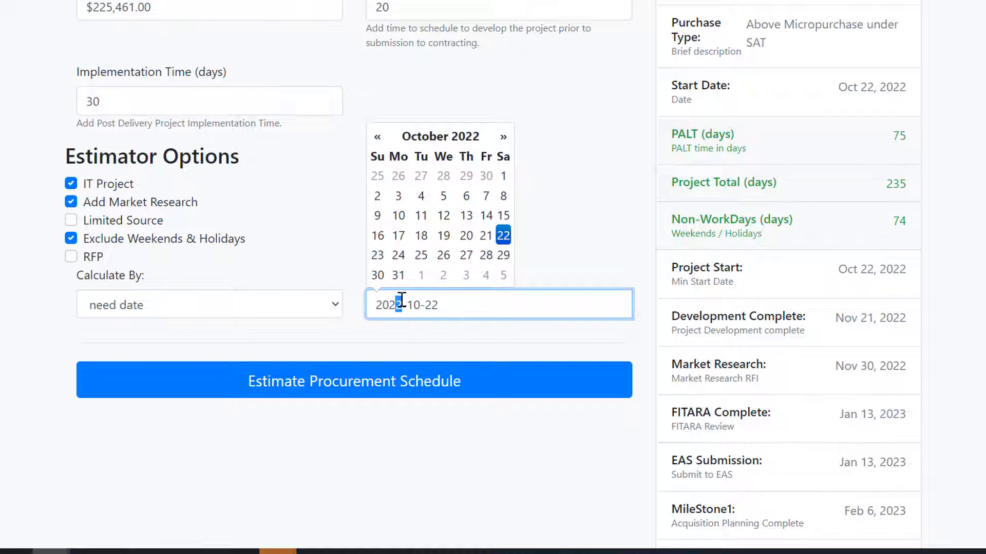
{"action": "type", "text": "3"}
{"action": "left_click", "coordinate": [379, 390]}
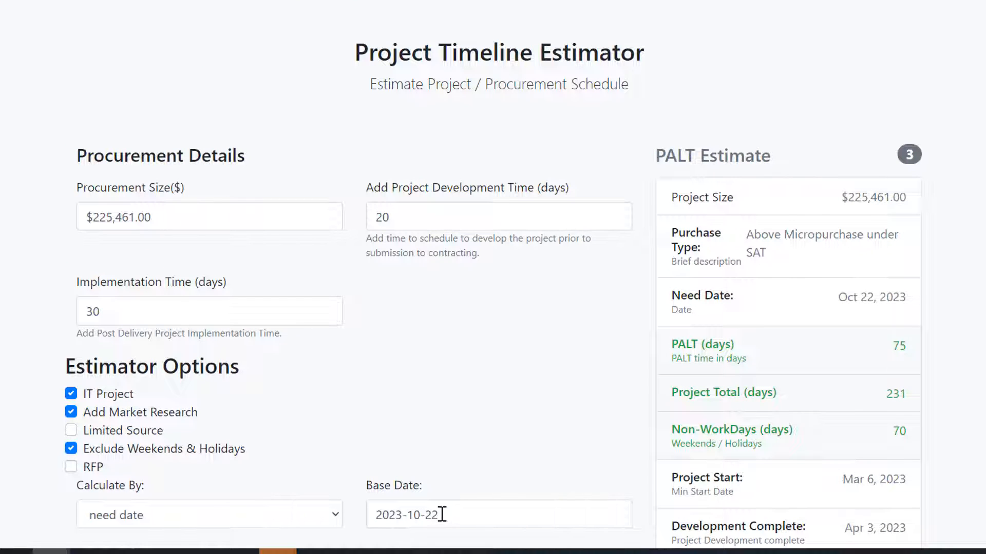
Step: Re-estimate the schedule without excluding weekends and holidays, and check the required project start date
{"action": "left_click", "coordinate": [72, 449]}
{"action": "scroll", "coordinate": [362, 338], "scroll_direction": "down", "scroll_amount": 5}
{"action": "left_click", "coordinate": [352, 363]}
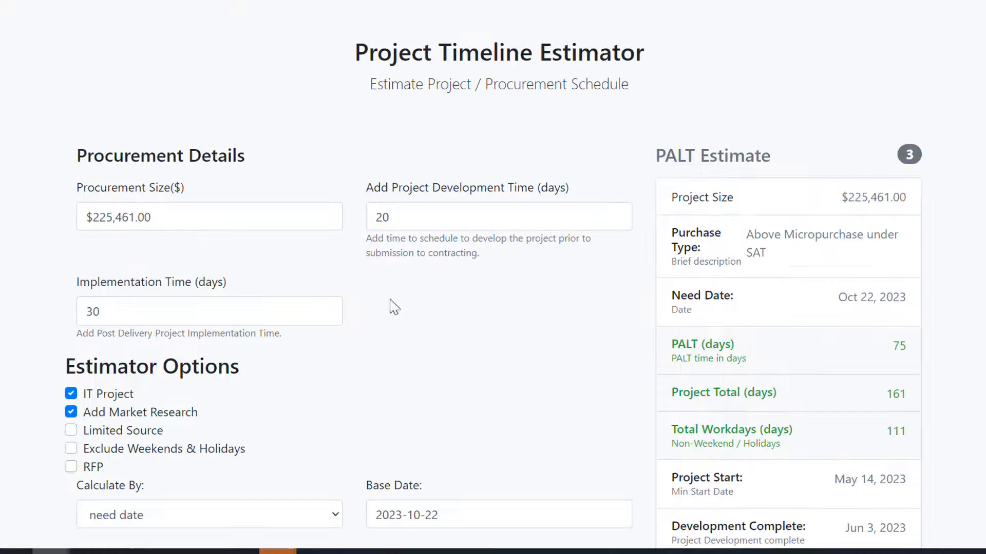
{"action": "scroll", "coordinate": [964, 253], "scroll_direction": "down", "scroll_amount": 4}
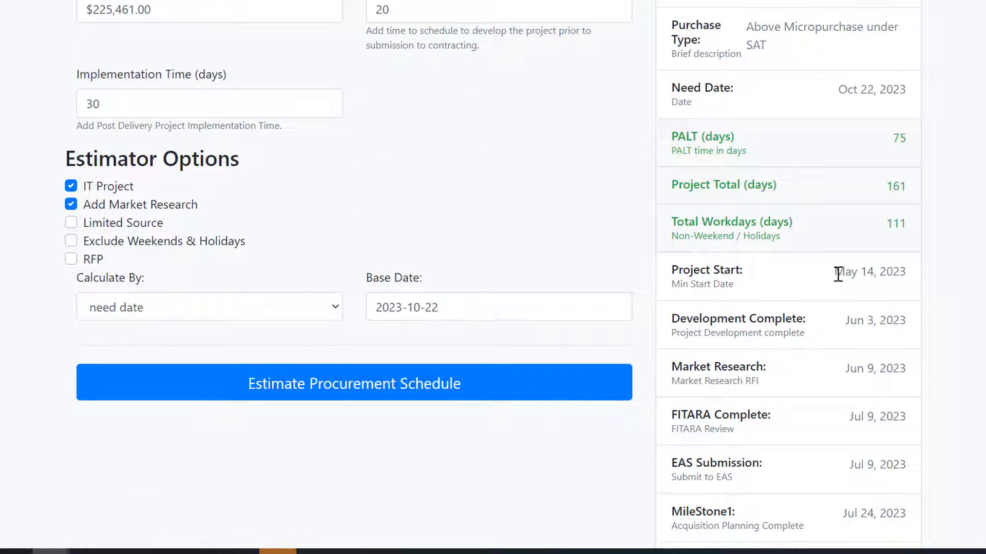
{"action": "left_click_drag", "start_coordinate": [835, 273], "coordinate": [907, 278]}
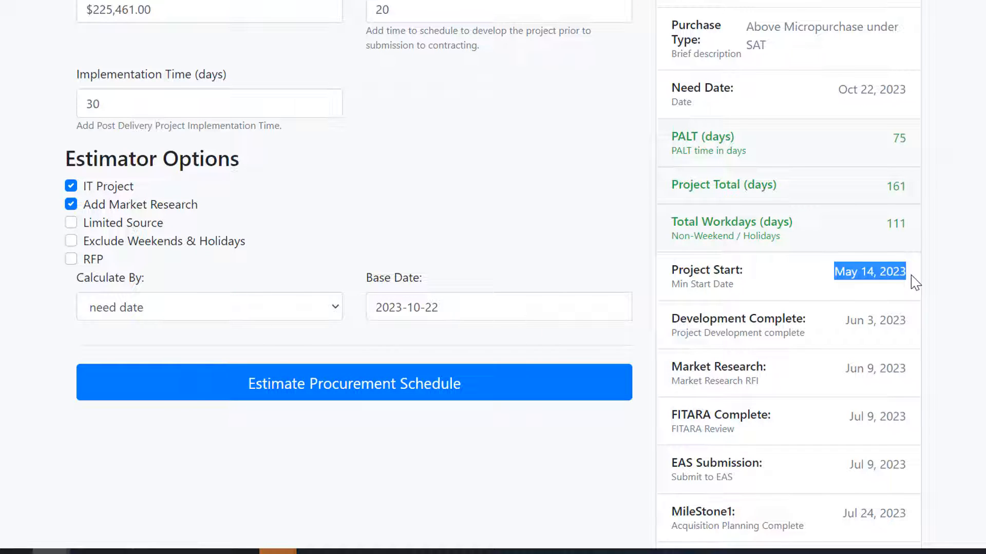
{"action": "left_click", "coordinate": [413, 308]}
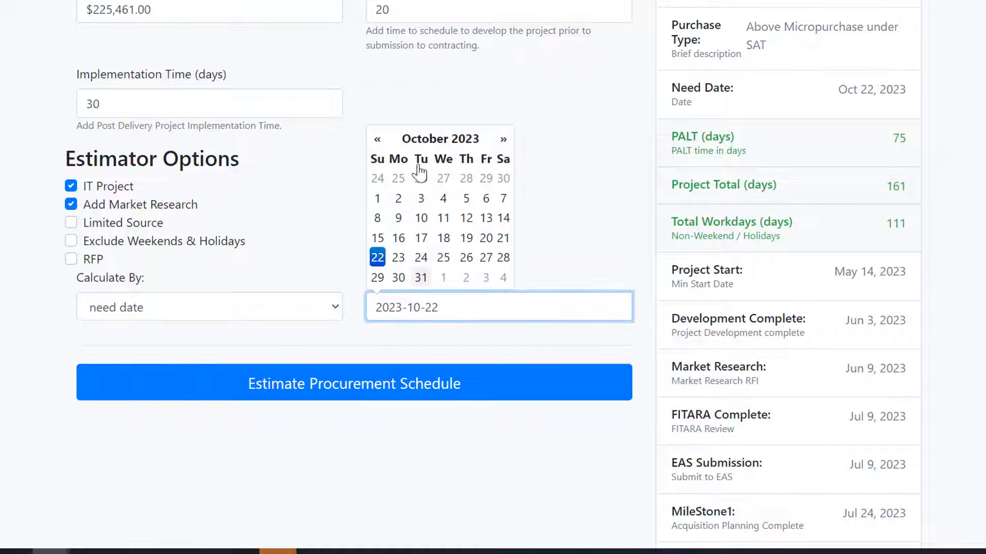
{"action": "left_click", "coordinate": [396, 140]}
{"action": "left_click", "coordinate": [379, 145]}
{"action": "left_click", "coordinate": [379, 146]}
{"action": "left_click", "coordinate": [378, 146]}
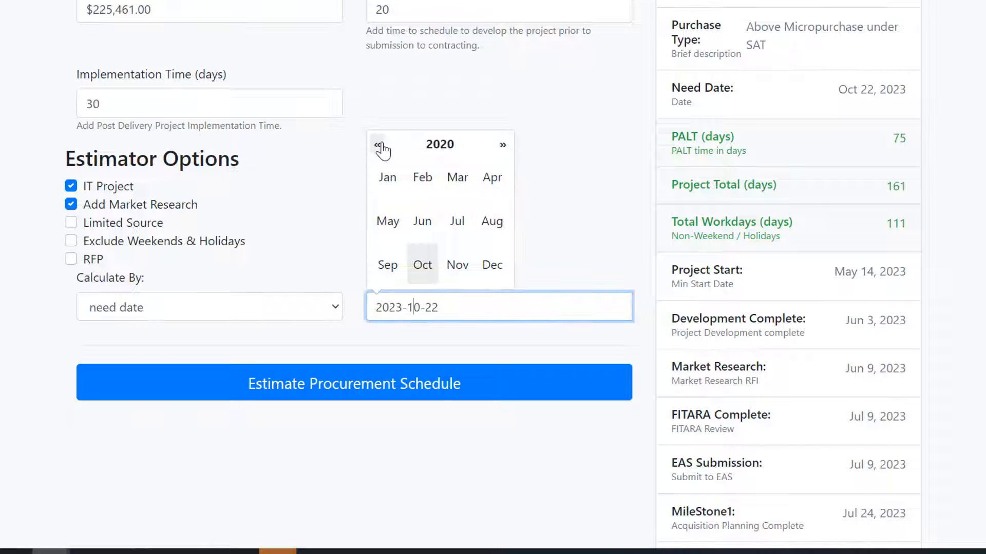
{"action": "left_click", "coordinate": [379, 146]}
{"action": "left_click", "coordinate": [502, 145]}
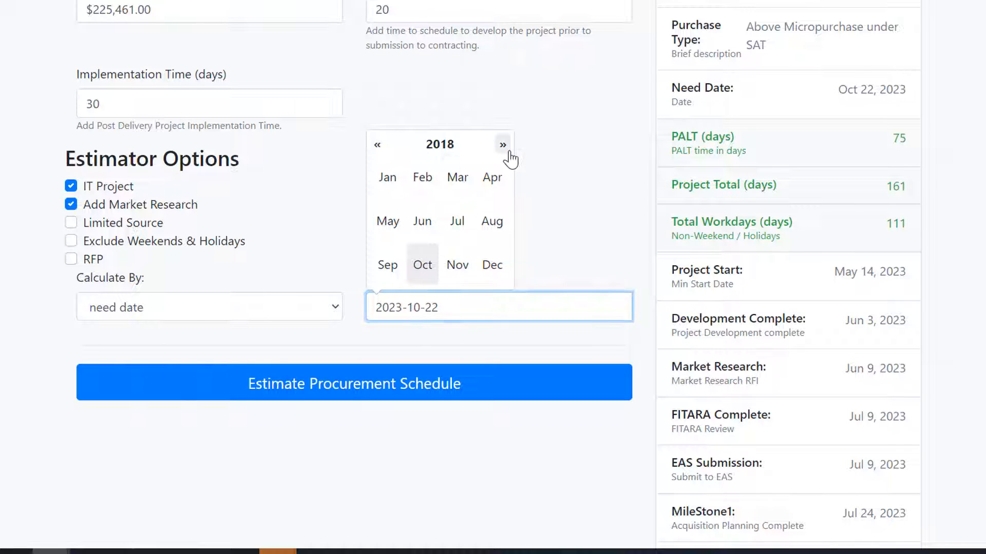
{"action": "left_click", "coordinate": [502, 145]}
{"action": "left_click", "coordinate": [502, 145]}
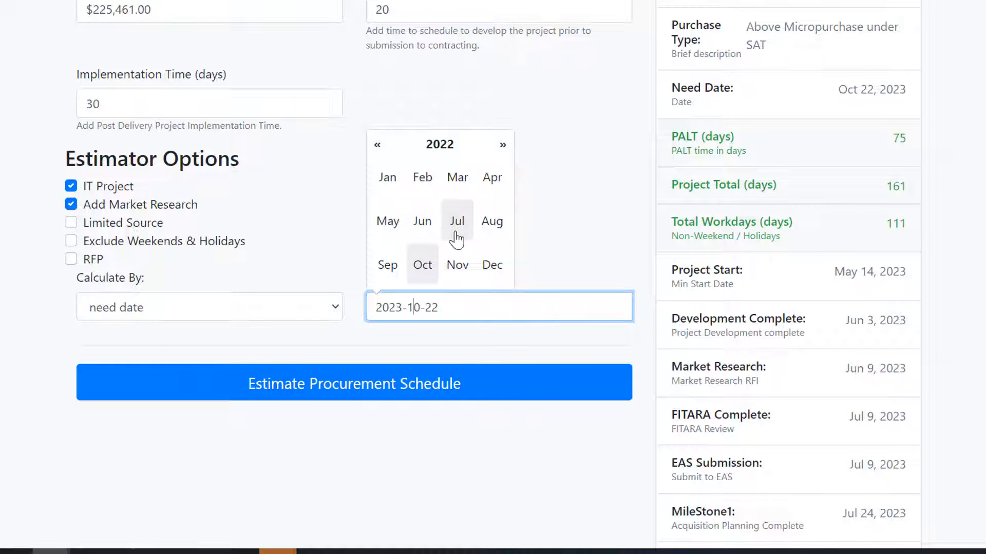
{"action": "left_click", "coordinate": [469, 269]}
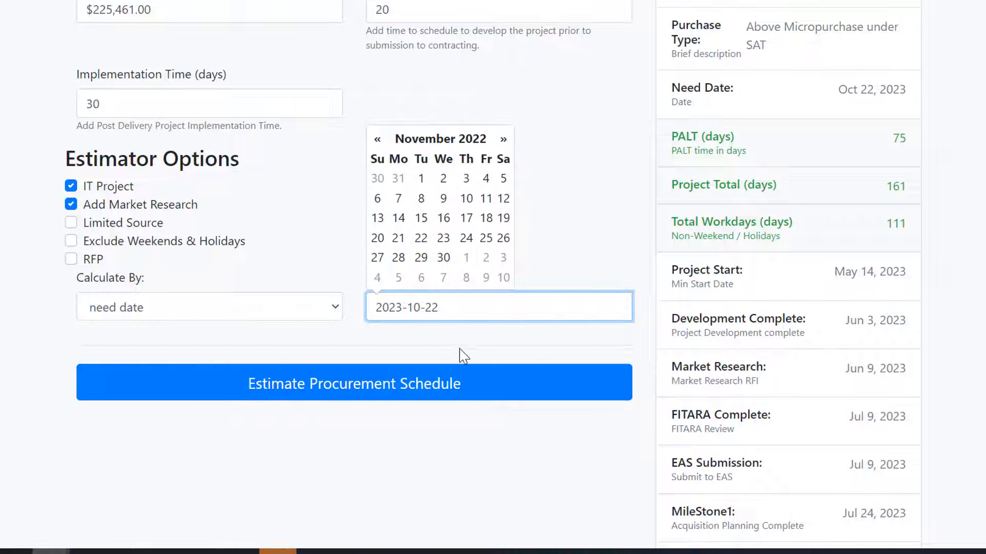
{"action": "left_click", "coordinate": [454, 374]}
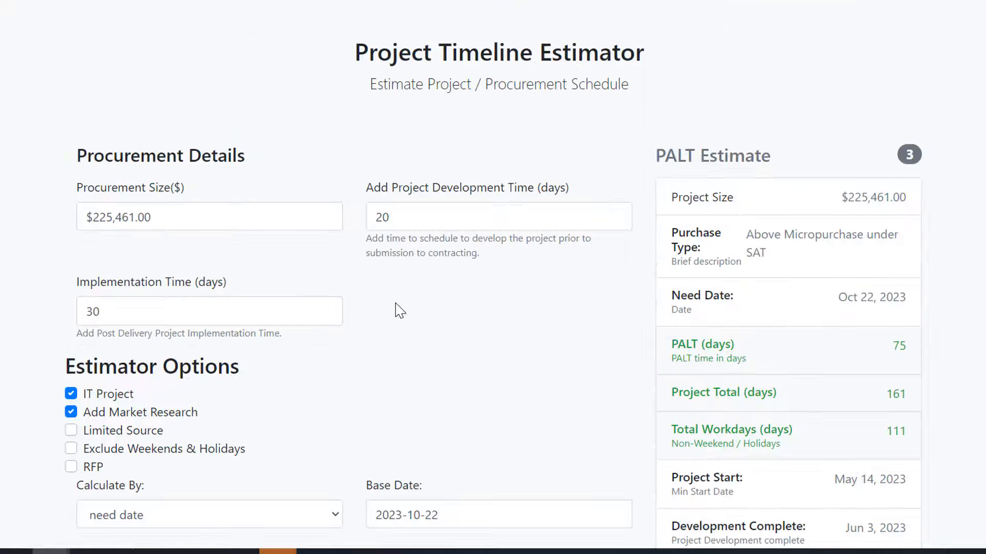
Step: Change the base date's year to 2022, giving 2022-10-22
{"action": "left_click", "coordinate": [401, 517]}
{"action": "key", "text": "BackSpace"}
{"action": "type", "text": "2"}
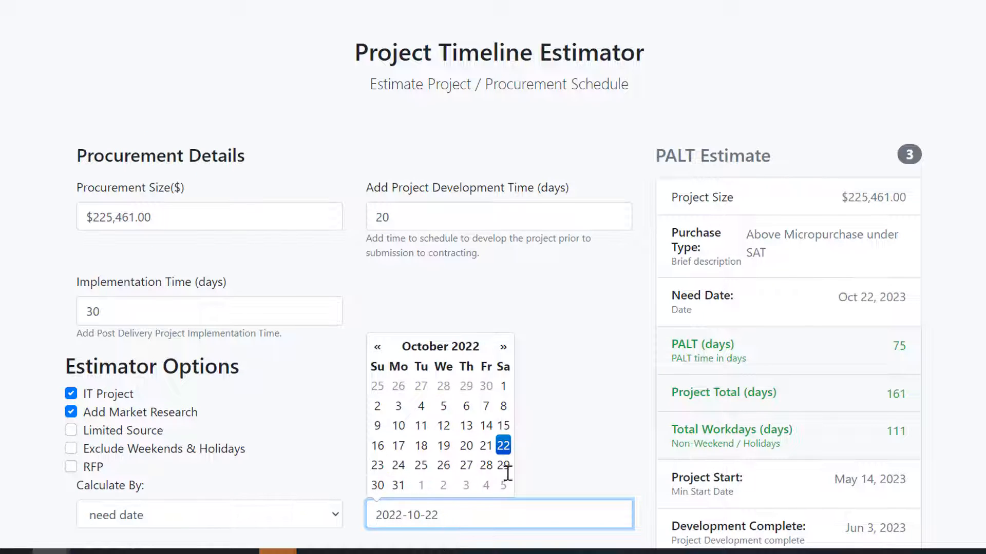
{"action": "left_click", "coordinate": [576, 424]}
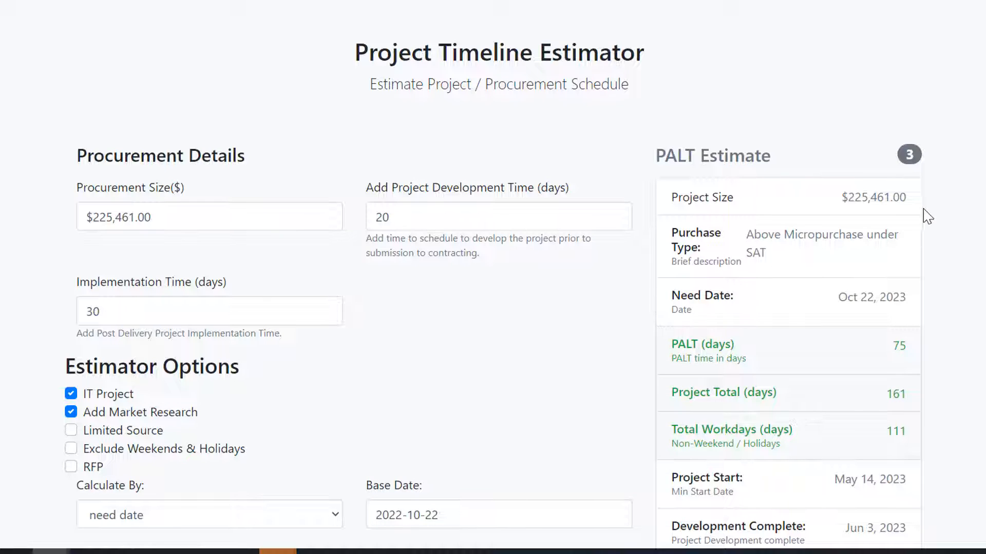
{"action": "left_click_drag", "start_coordinate": [912, 203], "coordinate": [449, 478]}
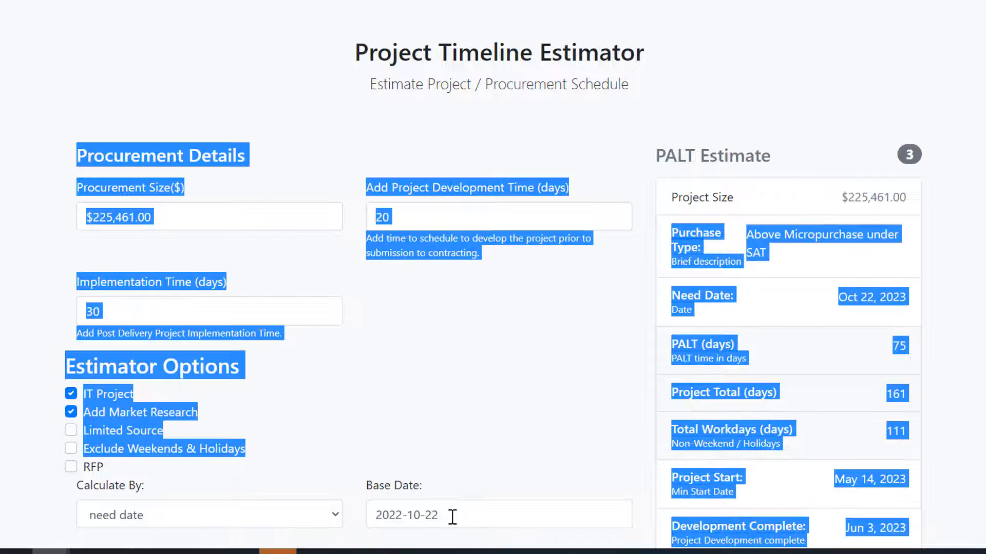
Step: Set the base date to 2022-11-10, re-estimate the schedule, and check the start date required to meet that need date
{"action": "left_click", "coordinate": [453, 517]}
{"action": "left_click", "coordinate": [503, 347]}
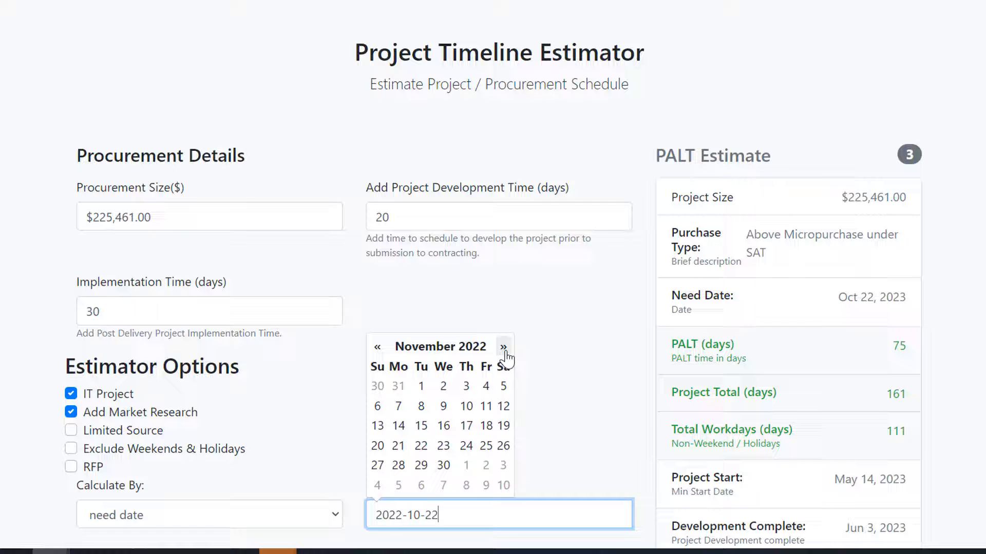
{"action": "left_click", "coordinate": [467, 406]}
{"action": "scroll", "coordinate": [328, 303], "scroll_direction": "down", "scroll_amount": 5}
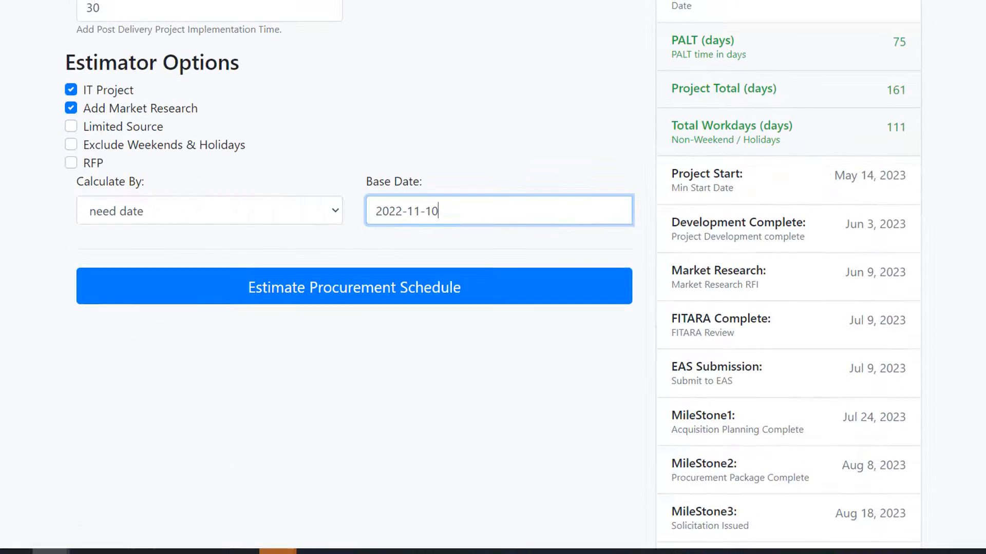
{"action": "left_click", "coordinate": [355, 289]}
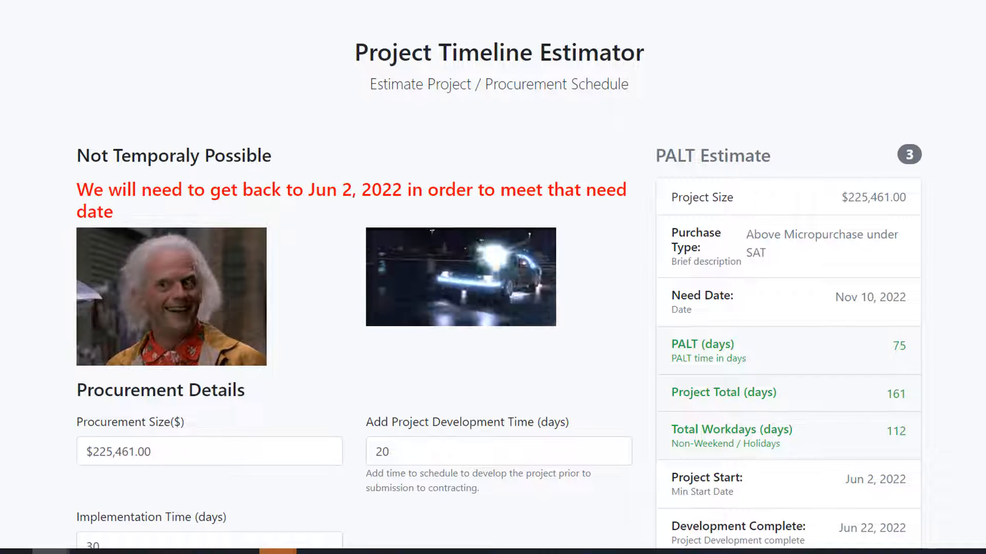
{"action": "triple_click", "coordinate": [114, 163]}
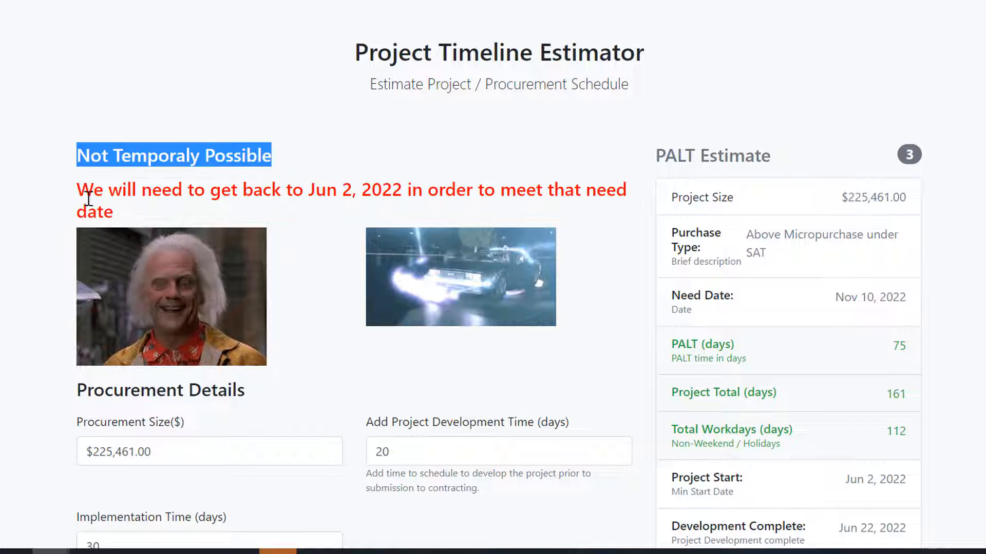
{"action": "left_click_drag", "start_coordinate": [309, 190], "coordinate": [407, 191]}
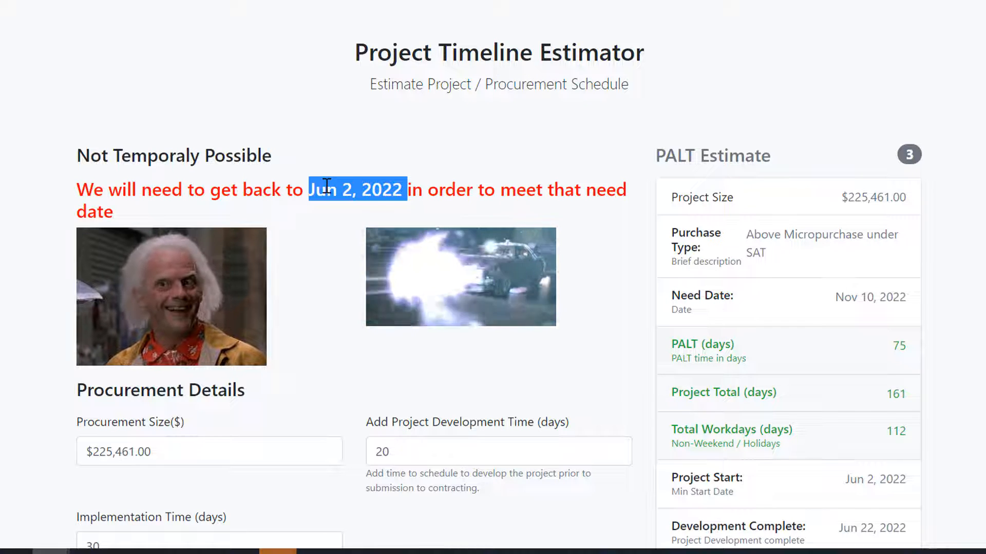
Step: Set the procurement size to $5000 and both the project development time and implementation time to 0 days
{"action": "scroll", "coordinate": [47, 214], "scroll_direction": "down", "scroll_amount": 4}
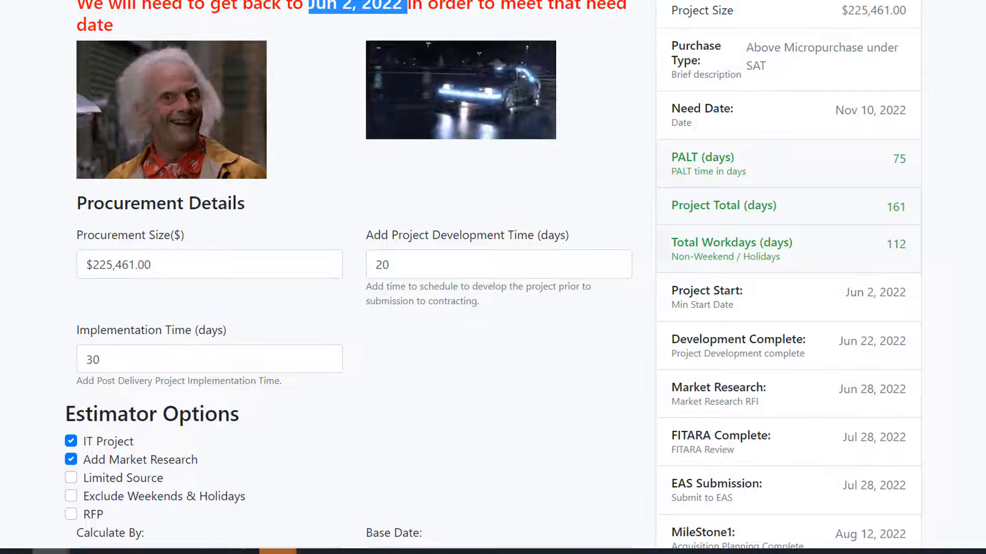
{"action": "scroll", "coordinate": [340, 395], "scroll_direction": "down", "scroll_amount": 3}
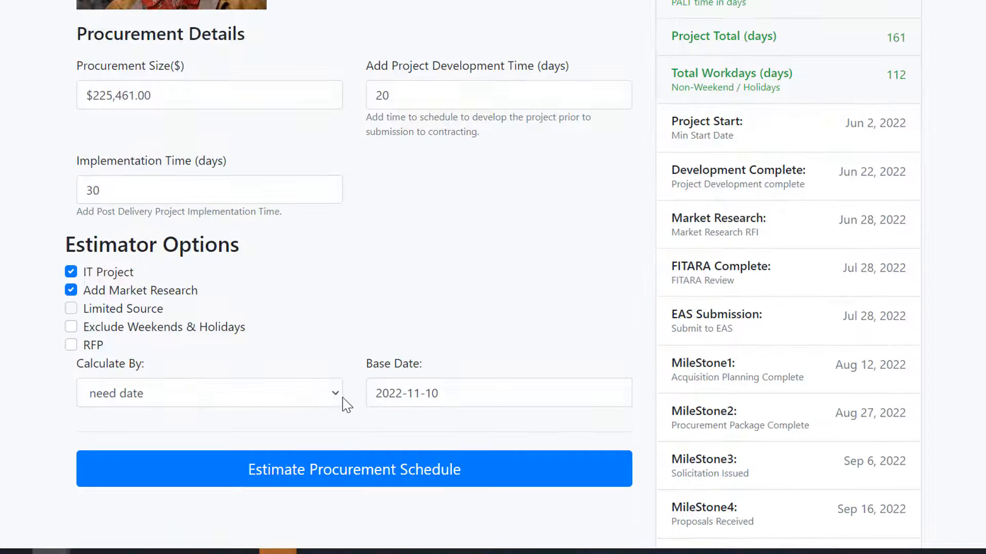
{"action": "left_click", "coordinate": [264, 397]}
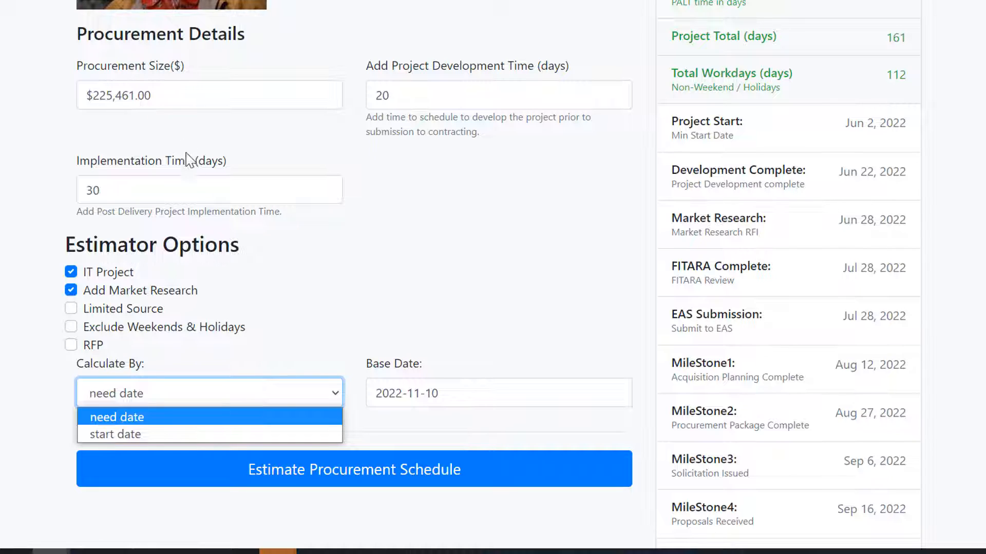
{"action": "left_click_drag", "start_coordinate": [160, 97], "coordinate": [97, 92]}
{"action": "type", "text": "5000"}
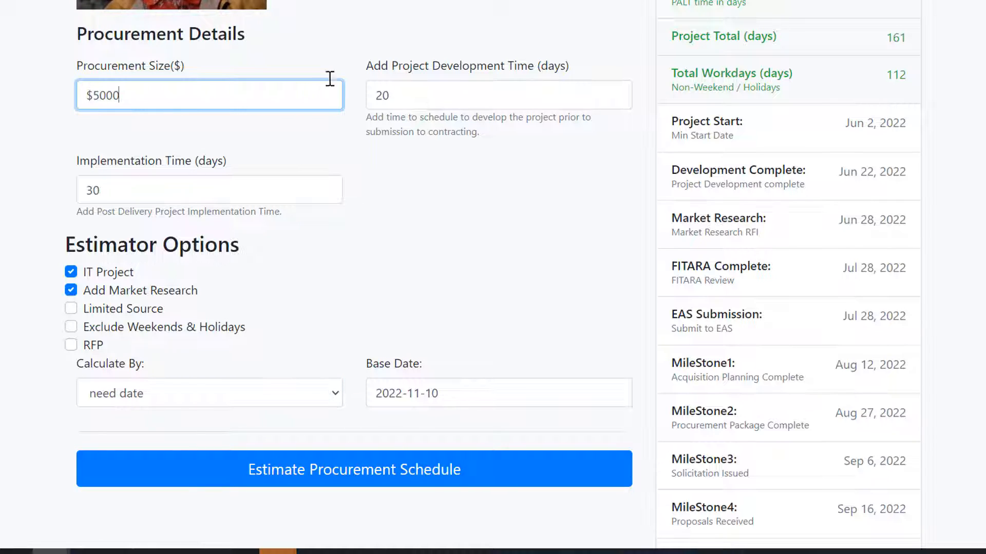
{"action": "key", "text": "Tab"}
{"action": "type", "text": "00"}
{"action": "key", "text": "Tab"}
{"action": "type", "text": "0"}
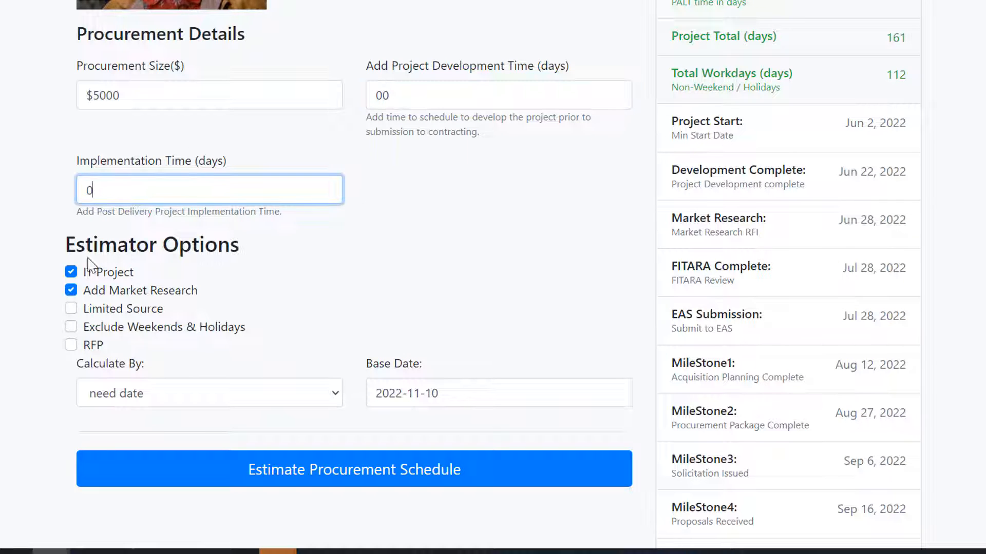
Step: Re-estimate the schedule without market research, and check the PALT days and the resulting project dates
{"action": "left_click", "coordinate": [71, 290]}
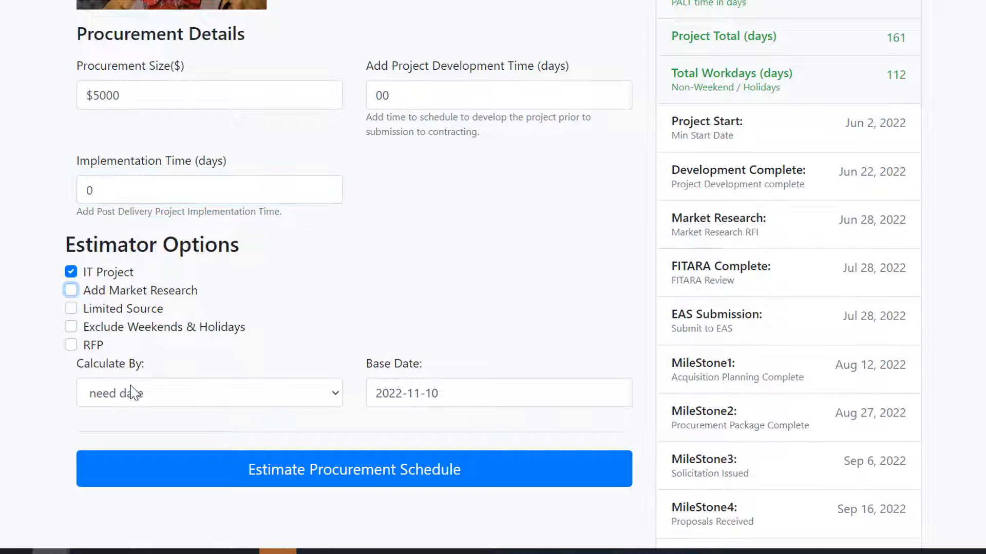
{"action": "left_click", "coordinate": [337, 480]}
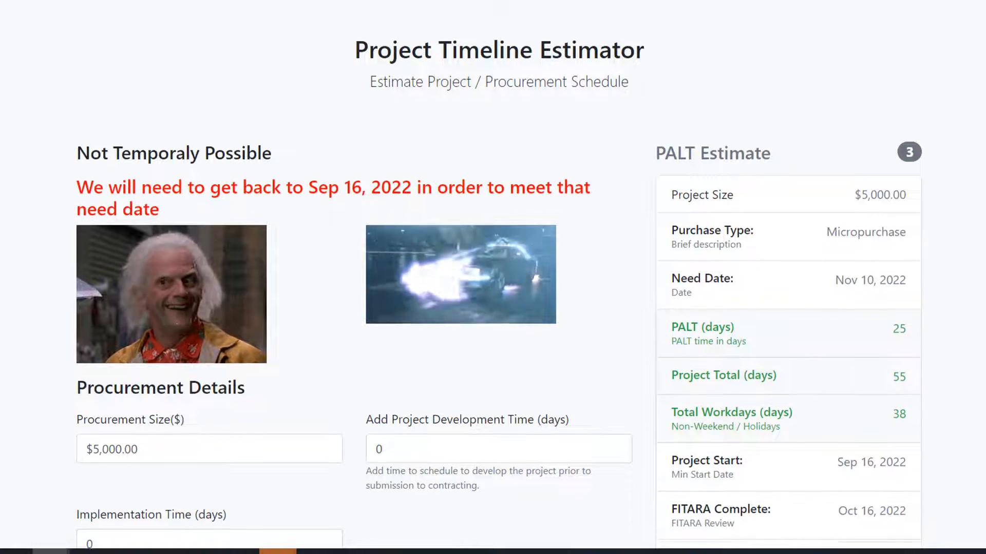
{"action": "scroll", "coordinate": [493, 277], "scroll_direction": "down", "scroll_amount": 3}
{"action": "scroll", "coordinate": [492, 277], "scroll_direction": "down", "scroll_amount": 1}
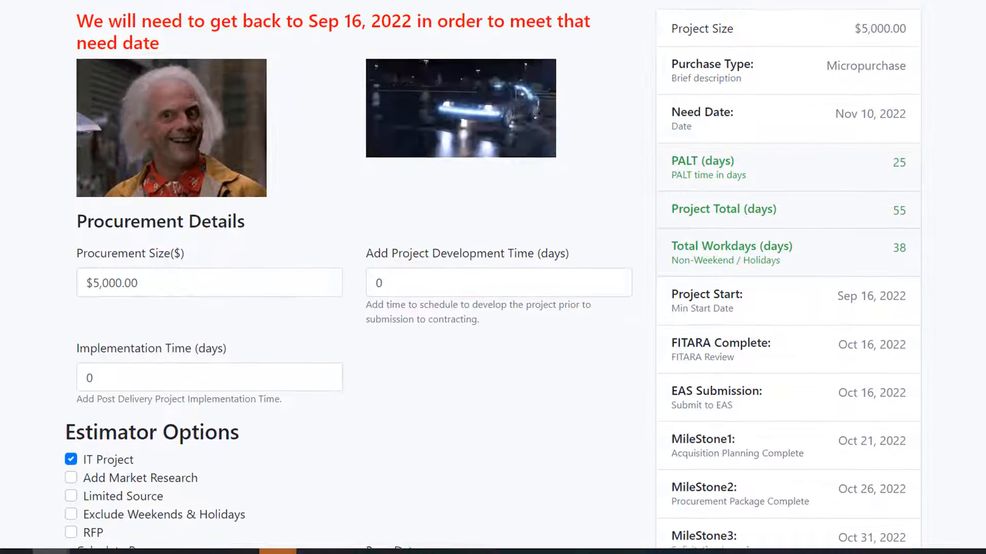
{"action": "scroll", "coordinate": [493, 277], "scroll_direction": "up", "scroll_amount": 3}
{"action": "scroll", "coordinate": [493, 277], "scroll_direction": "down", "scroll_amount": 2}
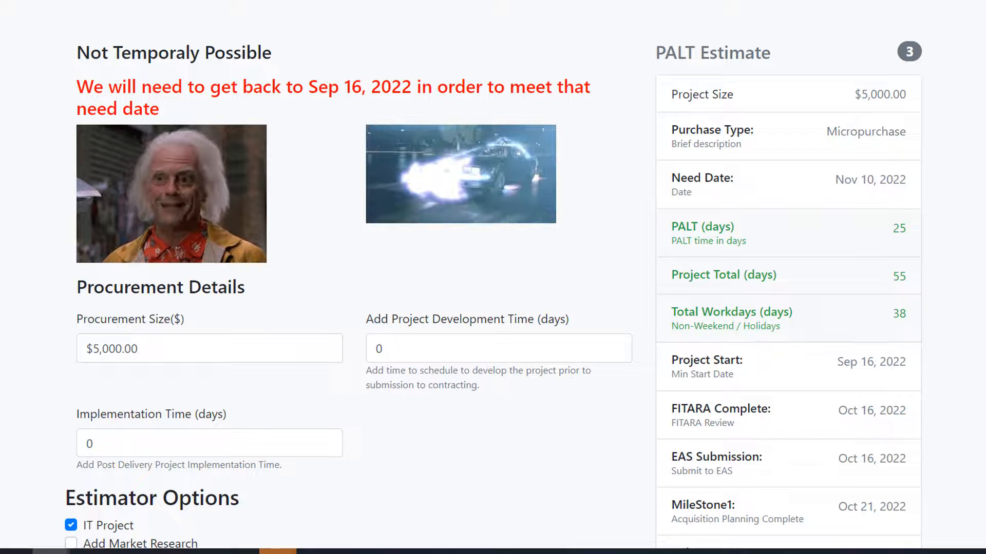
{"action": "scroll", "coordinate": [915, 188], "scroll_direction": "down", "scroll_amount": 1}
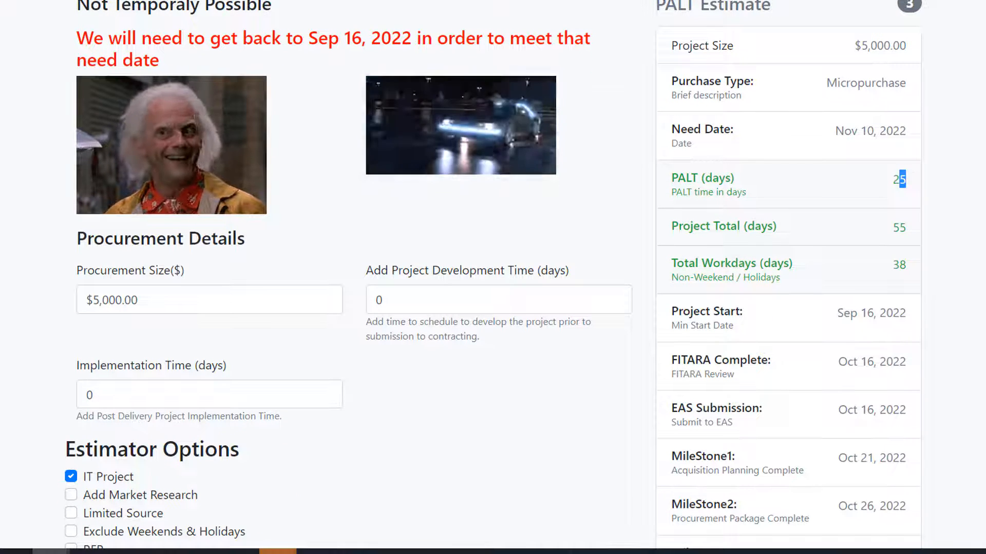
{"action": "scroll", "coordinate": [906, 180], "scroll_direction": "down", "scroll_amount": 2}
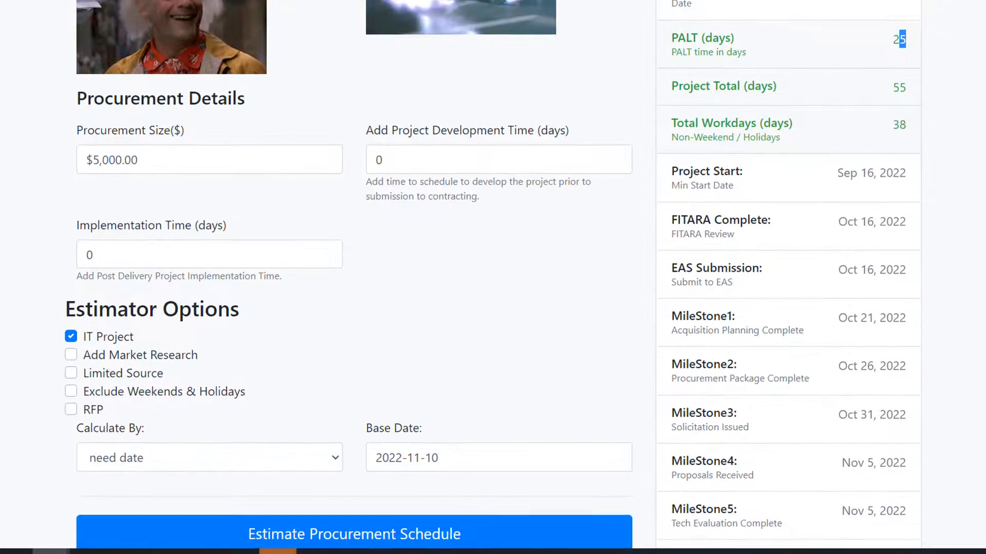
Step: Re-estimate the schedule as a non-IT project, and check the total workdays and project total
{"action": "left_click", "coordinate": [71, 336]}
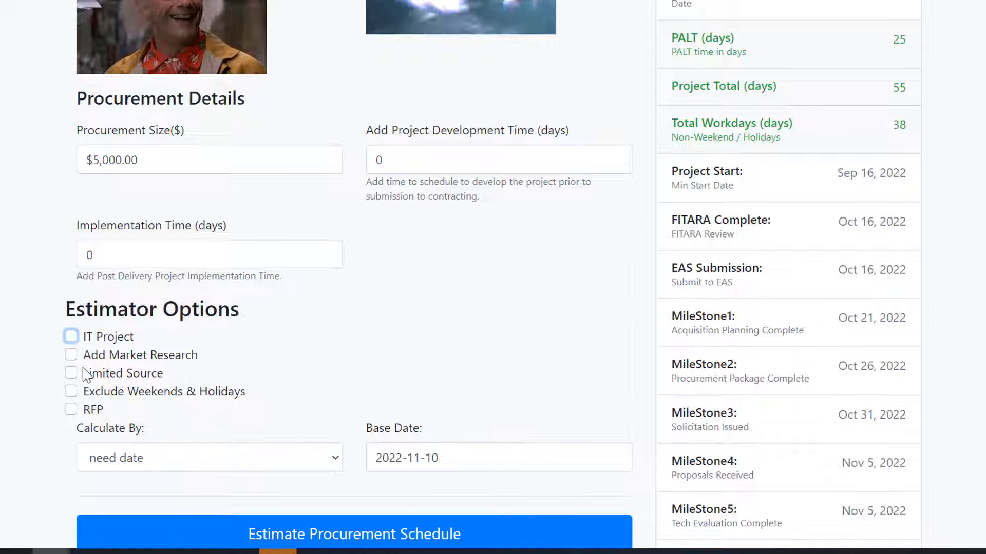
{"action": "left_click", "coordinate": [279, 540]}
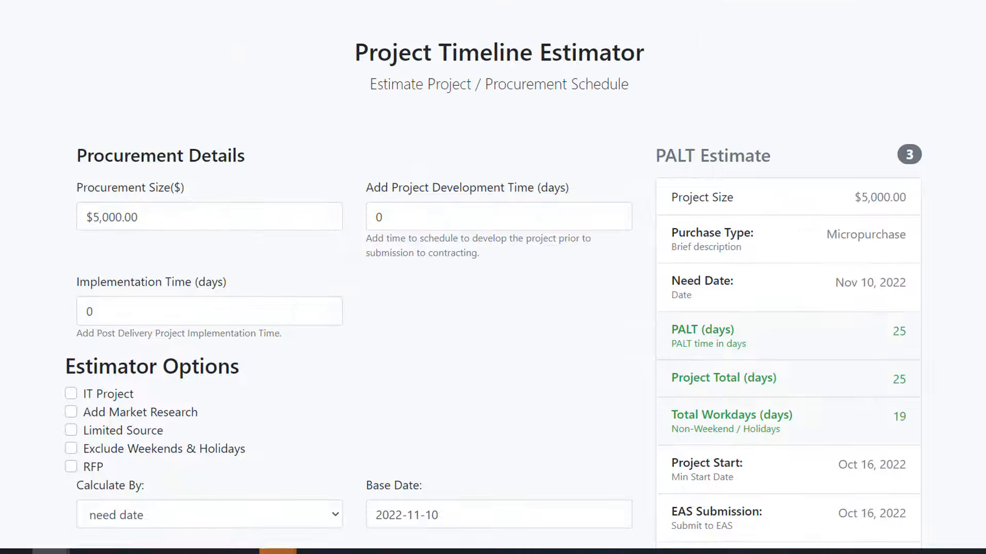
{"action": "scroll", "coordinate": [868, 205], "scroll_direction": "down", "scroll_amount": 4}
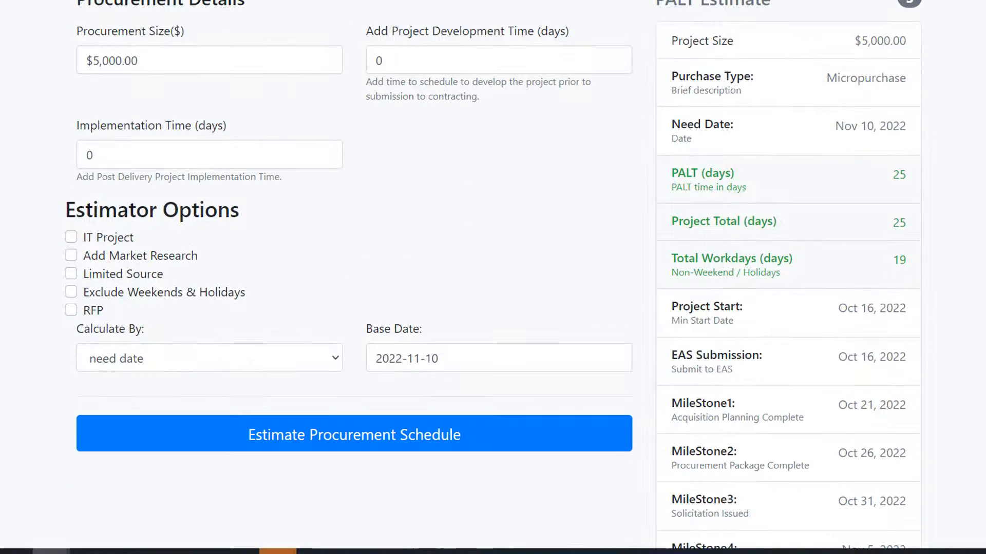
{"action": "double_click", "coordinate": [897, 191]}
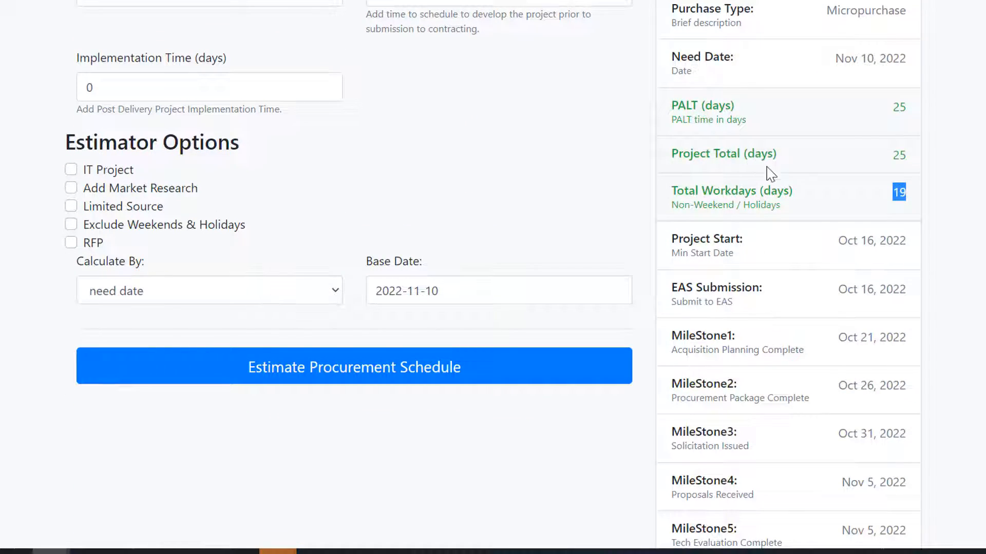
{"action": "double_click", "coordinate": [898, 155]}
{"action": "scroll", "coordinate": [963, 135], "scroll_direction": "up", "scroll_amount": 2}
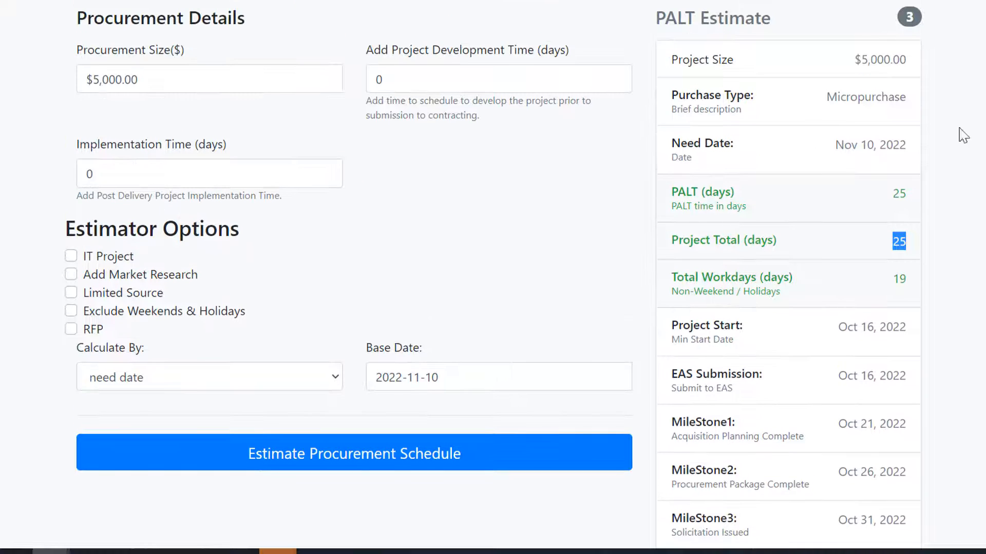
Step: Re-estimate the schedule by start date with a procurement size of $15,443,102
{"action": "left_click", "coordinate": [238, 378]}
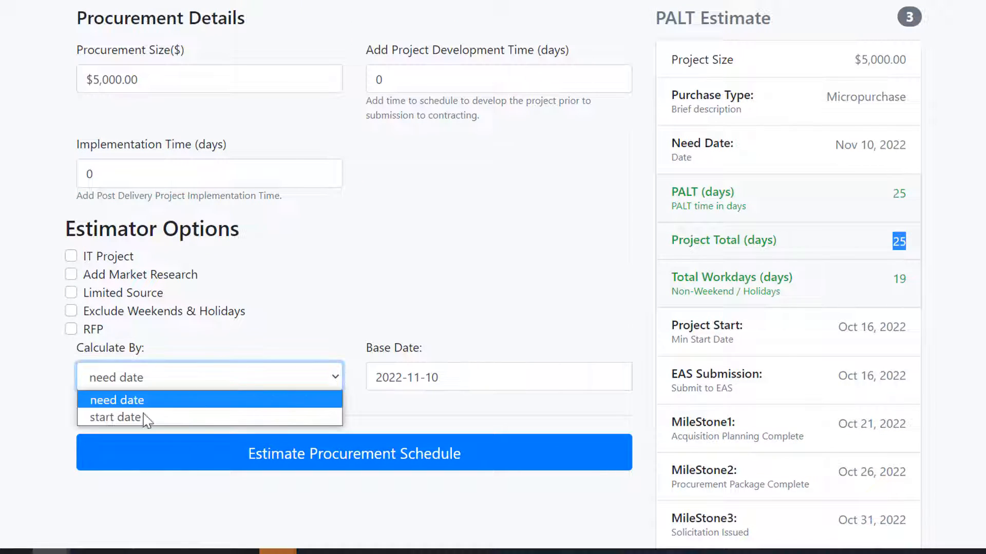
{"action": "left_click", "coordinate": [140, 426]}
{"action": "key", "text": "Down"}
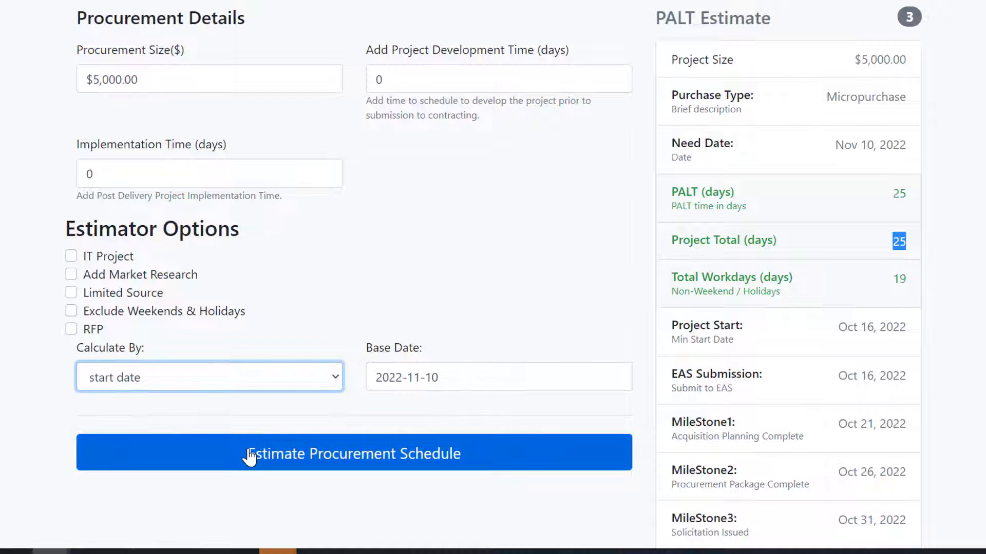
{"action": "left_click", "coordinate": [99, 78]}
{"action": "key", "text": "ctrl+a"}
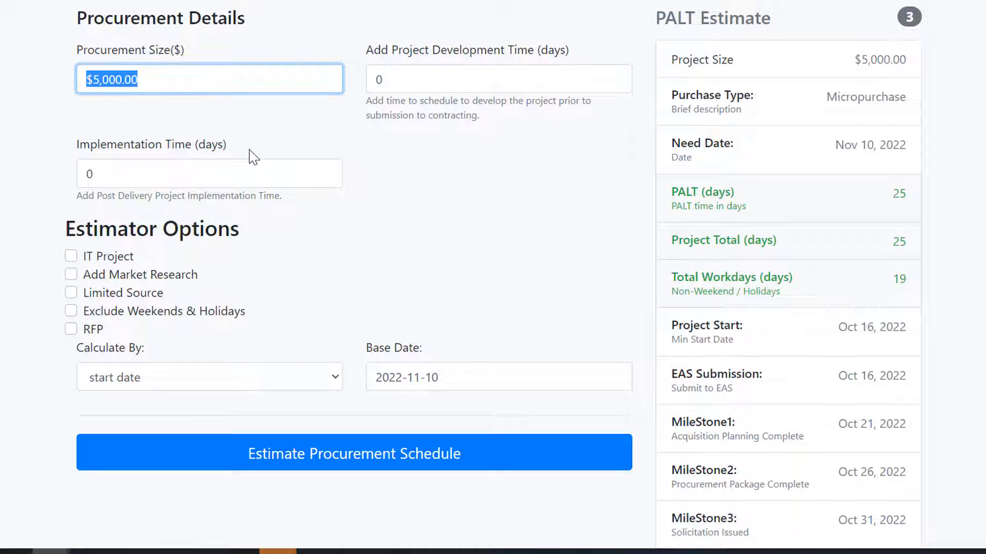
{"action": "type", "text": "15443"}
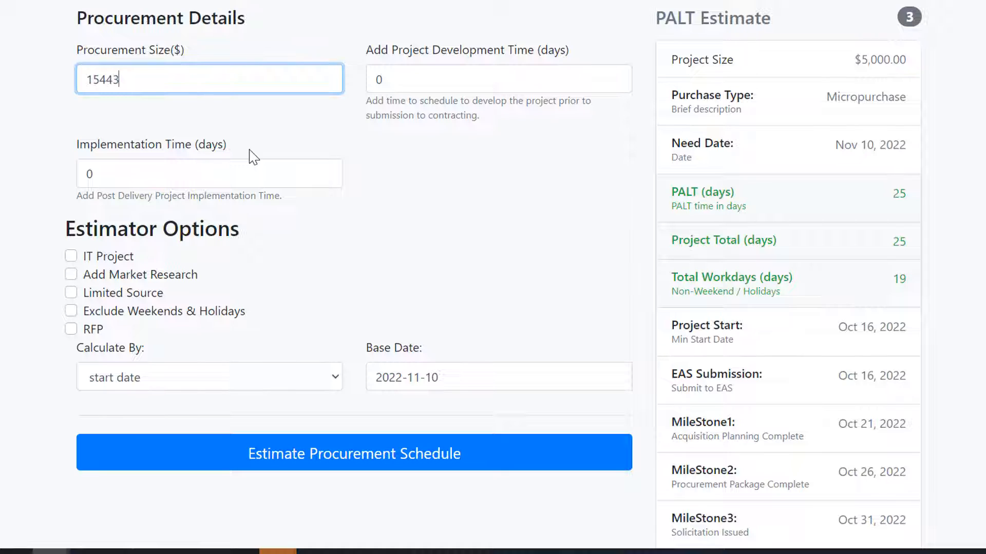
{"action": "type", "text": "102"}
{"action": "left_click_drag", "start_coordinate": [118, 79], "coordinate": [88, 79]}
{"action": "left_click", "coordinate": [352, 465]}
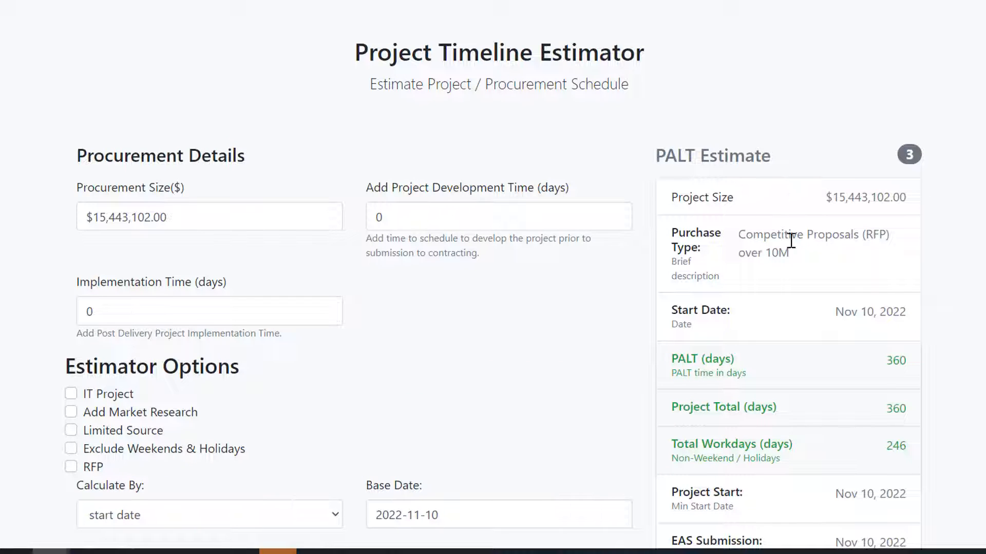
Step: Check the purchase type and project total days in the PALT estimate
{"action": "left_click_drag", "start_coordinate": [757, 253], "coordinate": [786, 252]}
{"action": "scroll", "coordinate": [493, 277], "scroll_direction": "down", "scroll_amount": 2}
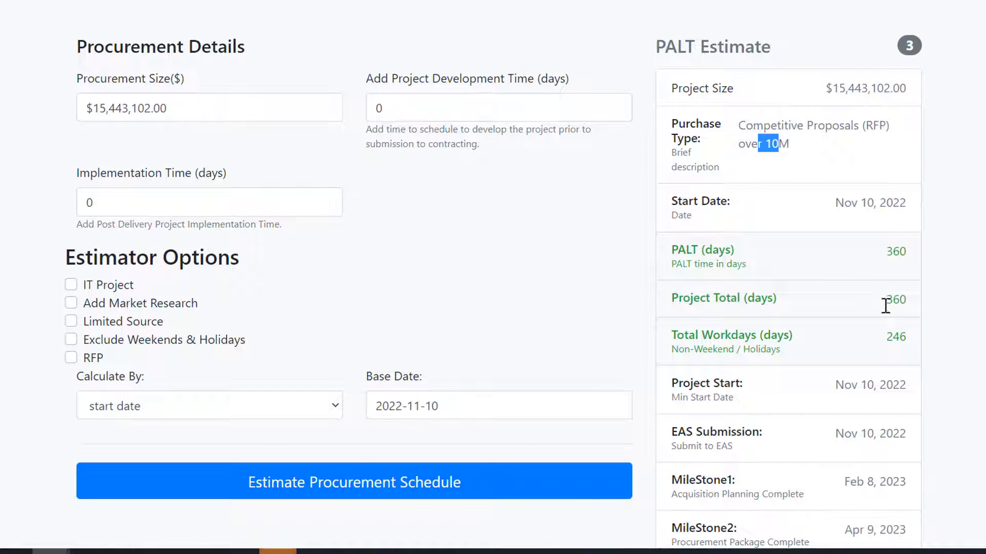
{"action": "left_click_drag", "start_coordinate": [879, 303], "coordinate": [928, 305]}
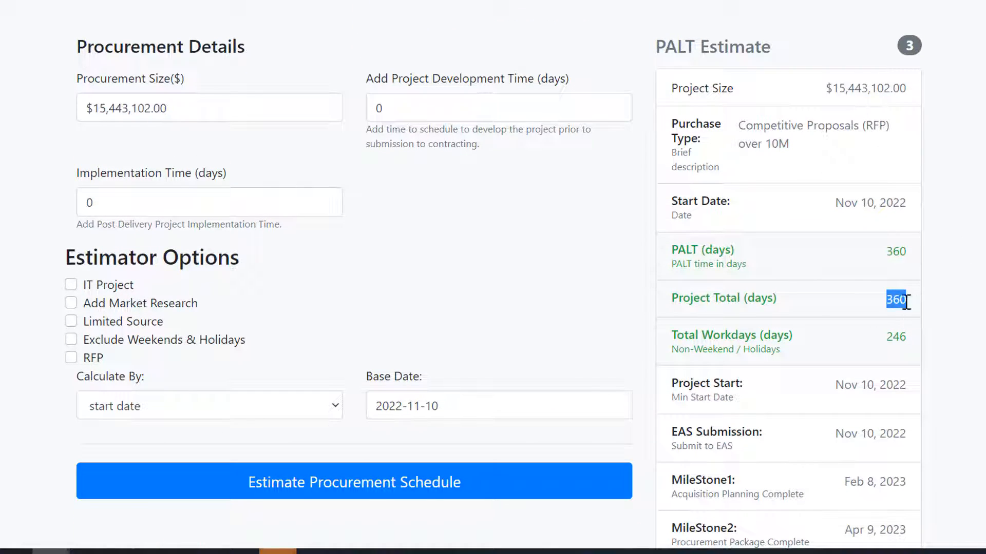
Step: Re-estimate as an IT project with market research added and weekends and holidays excluded, and check the project total
{"action": "left_click", "coordinate": [71, 286]}
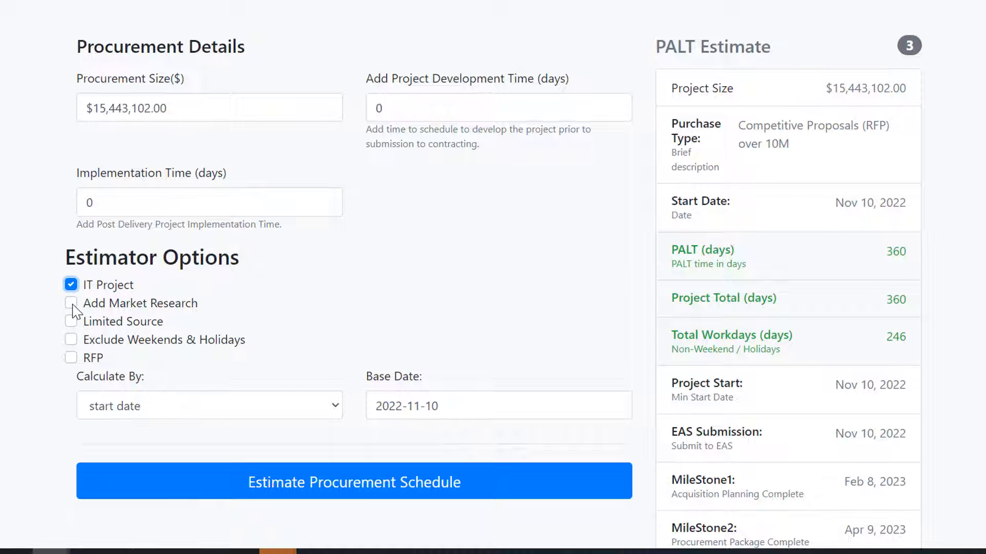
{"action": "left_click", "coordinate": [72, 303]}
{"action": "left_click", "coordinate": [70, 339]}
{"action": "left_click", "coordinate": [411, 493]}
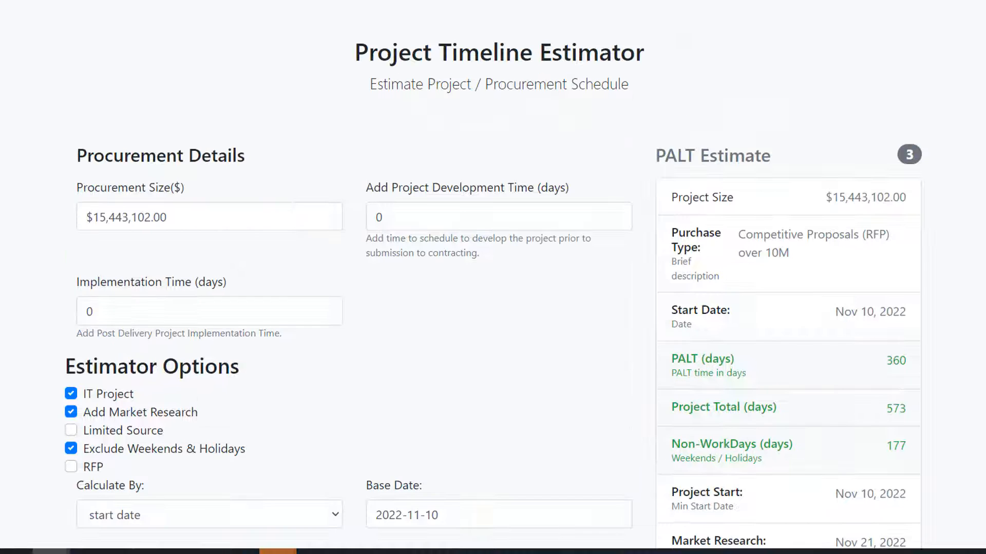
{"action": "double_click", "coordinate": [895, 408]}
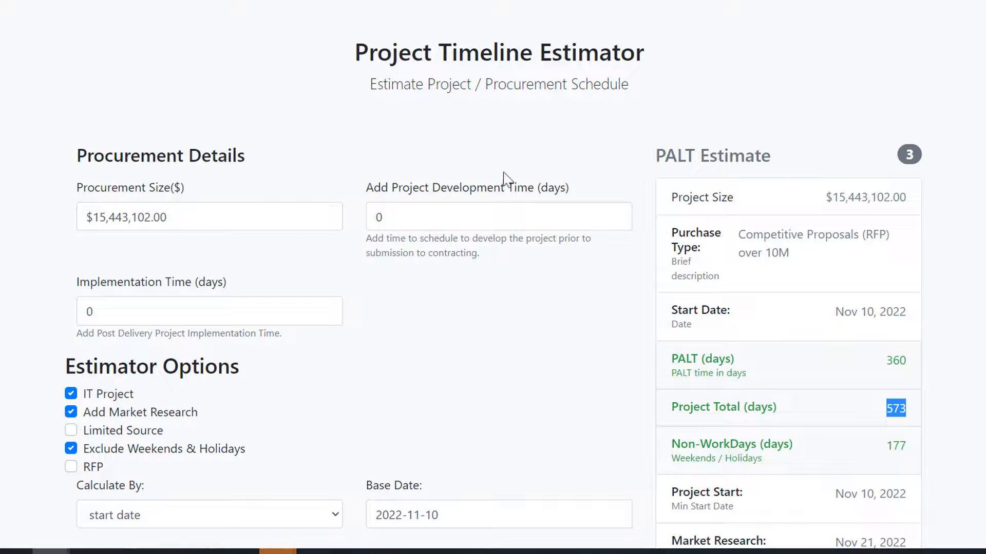